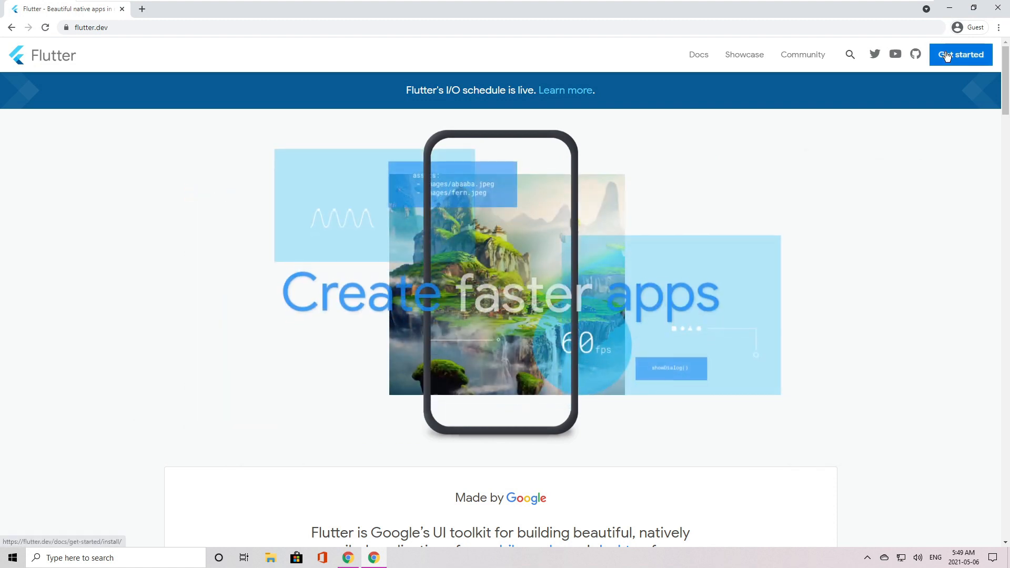
Open the Windows installation guide from the Flutter site's getting-started page.
{"action": "left_click", "coordinate": [947, 55]}
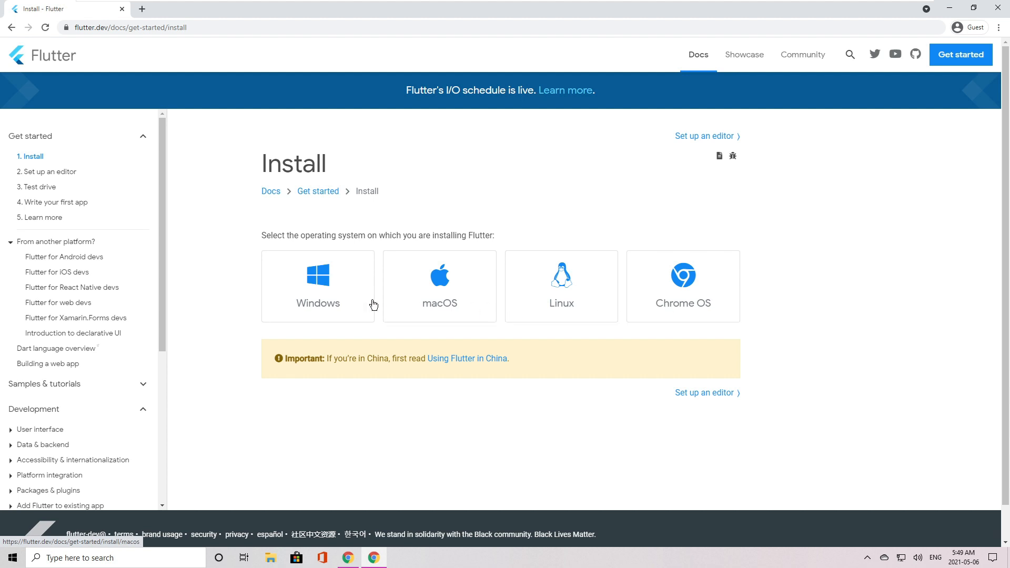
{"action": "left_click", "coordinate": [331, 298]}
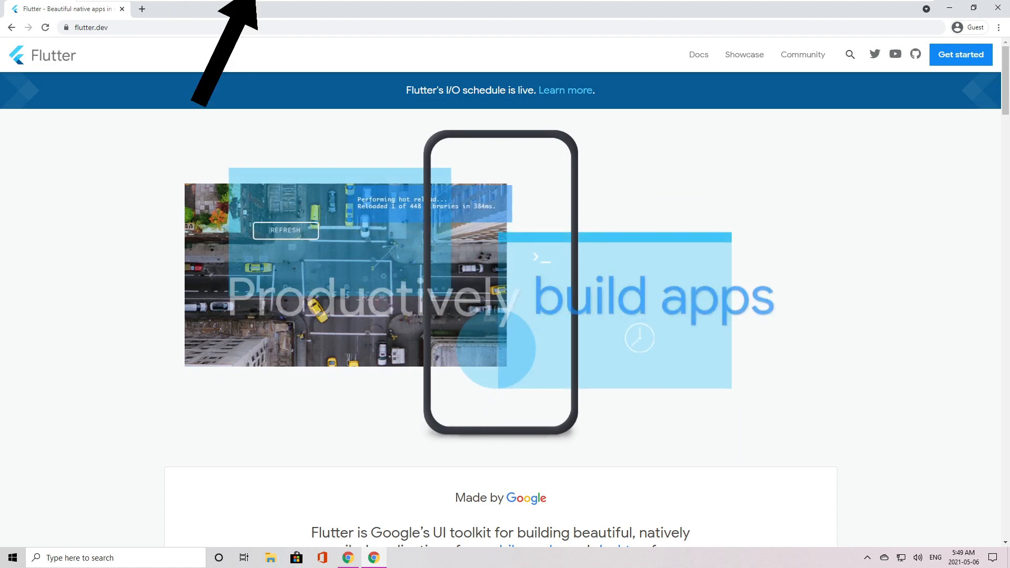
{"action": "left_click", "coordinate": [947, 56]}
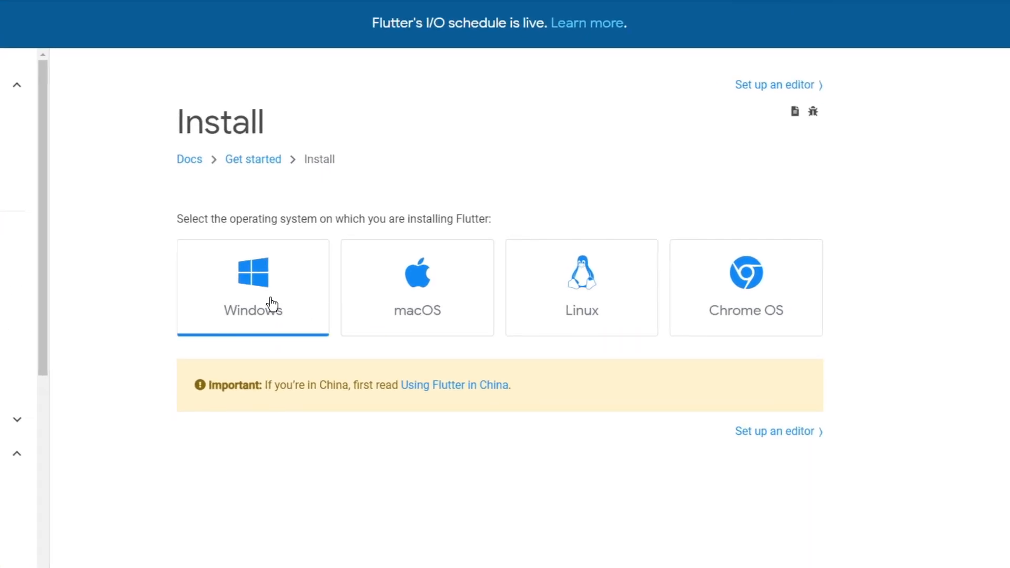
{"action": "left_click", "coordinate": [272, 304]}
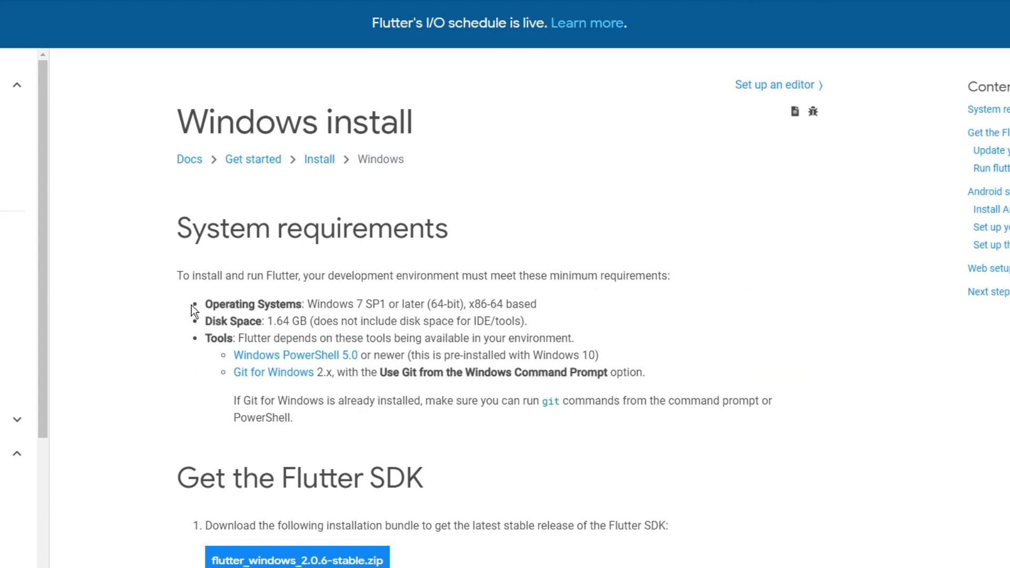
Examine the operating system and disk space entries in the Windows system requirements.
{"action": "left_click_drag", "start_coordinate": [235, 304], "coordinate": [544, 313]}
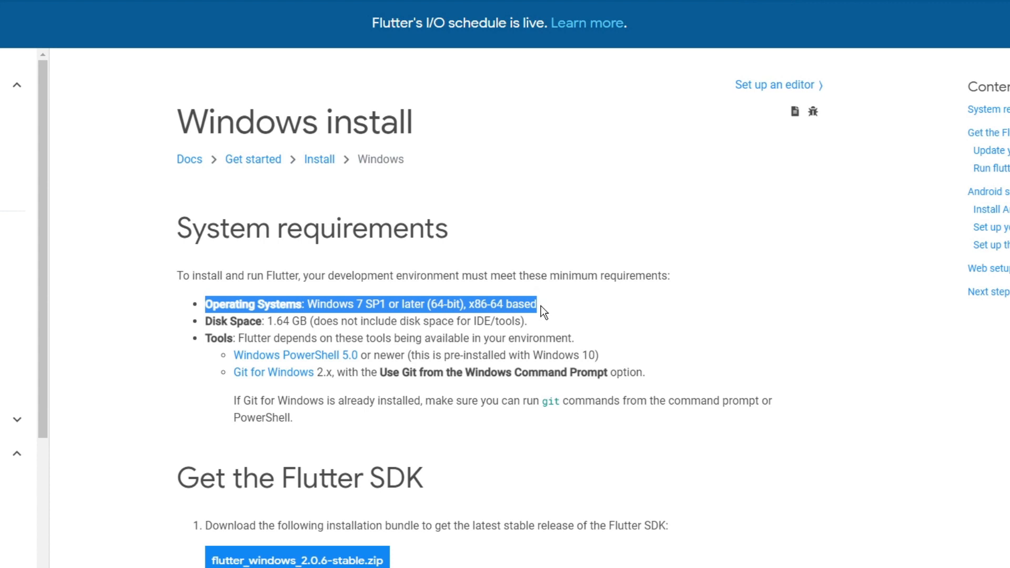
{"action": "left_click_drag", "start_coordinate": [205, 321], "coordinate": [532, 322]}
{"action": "left_click", "coordinate": [666, 359]}
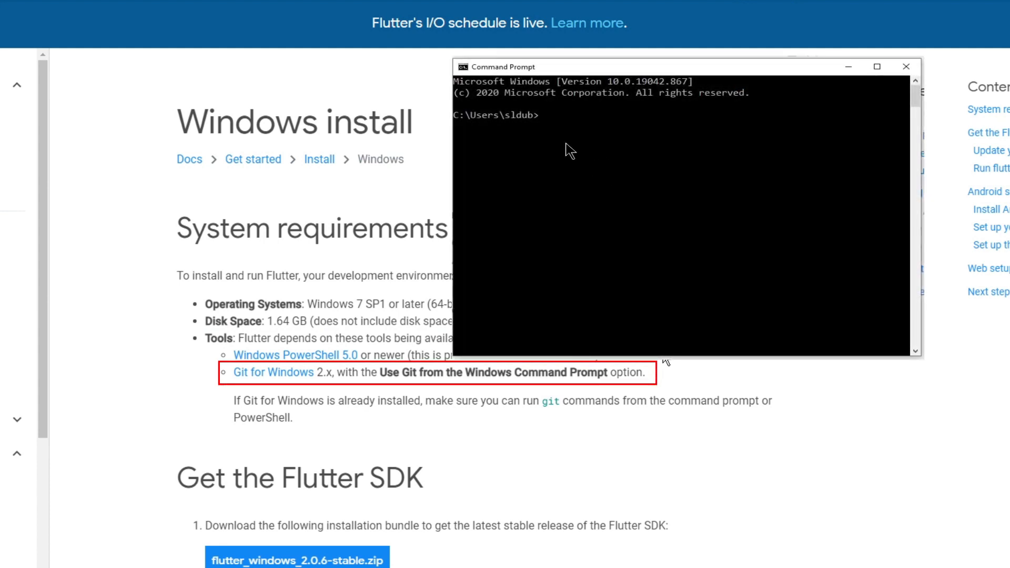
Run git in the Command Prompt to check whether Git is available, and review the output from its beginning.
{"action": "type", "text": "git"}
{"action": "key", "text": "Return"}
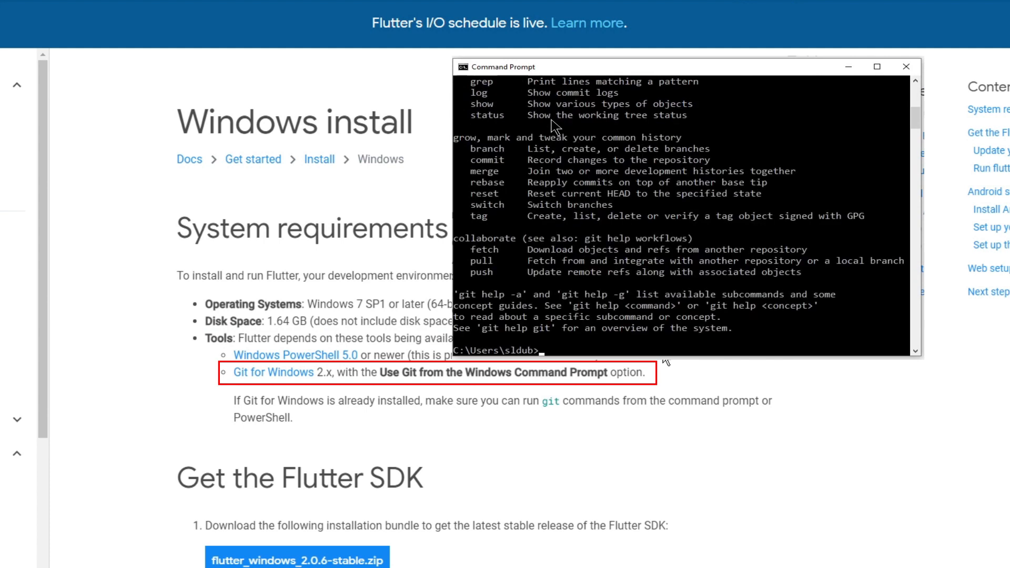
{"action": "scroll", "coordinate": [553, 127], "scroll_direction": "up", "scroll_amount": 8}
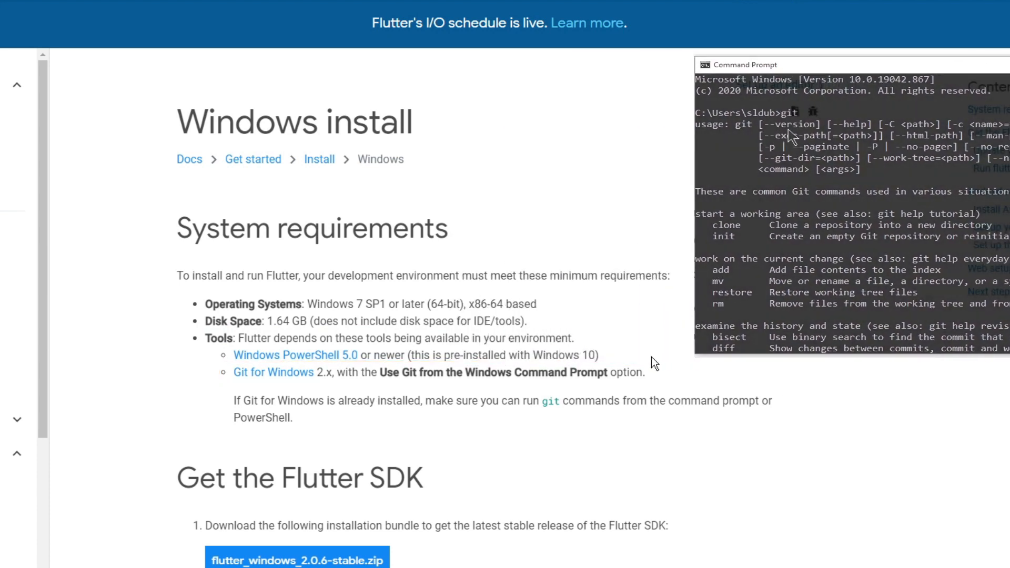
Download the 64-bit Git for Windows Setup from the guide's Git link and launch the installer, allowing it to make changes.
{"action": "right_click", "coordinate": [273, 374]}
{"action": "left_click", "coordinate": [289, 389]}
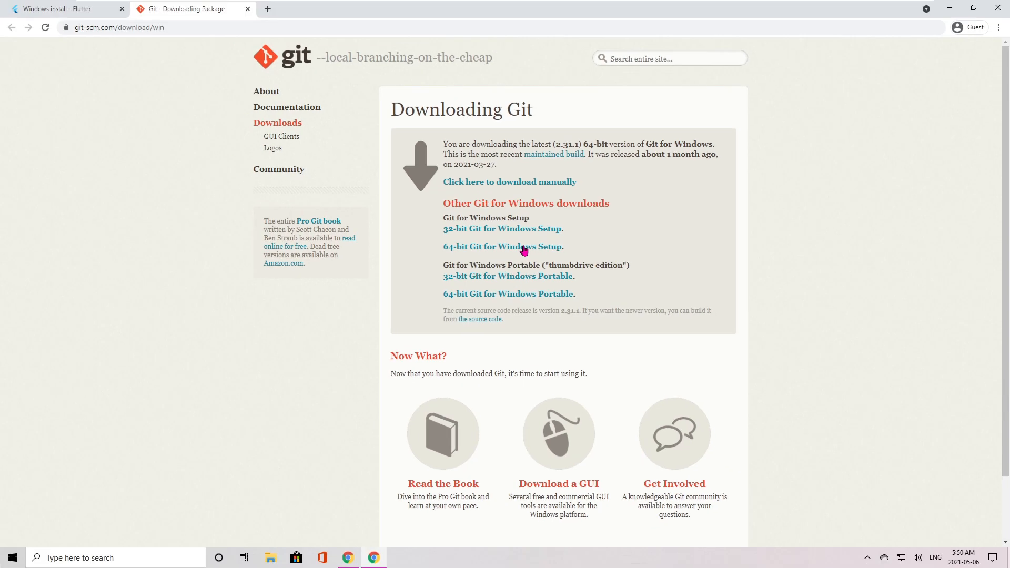
{"action": "left_click", "coordinate": [524, 247]}
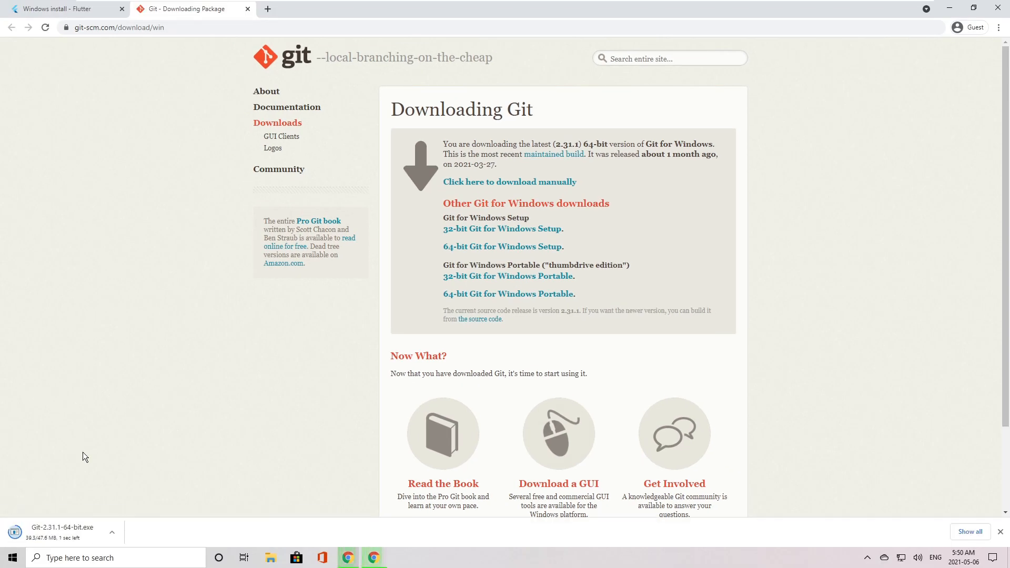
{"action": "left_click", "coordinate": [70, 533]}
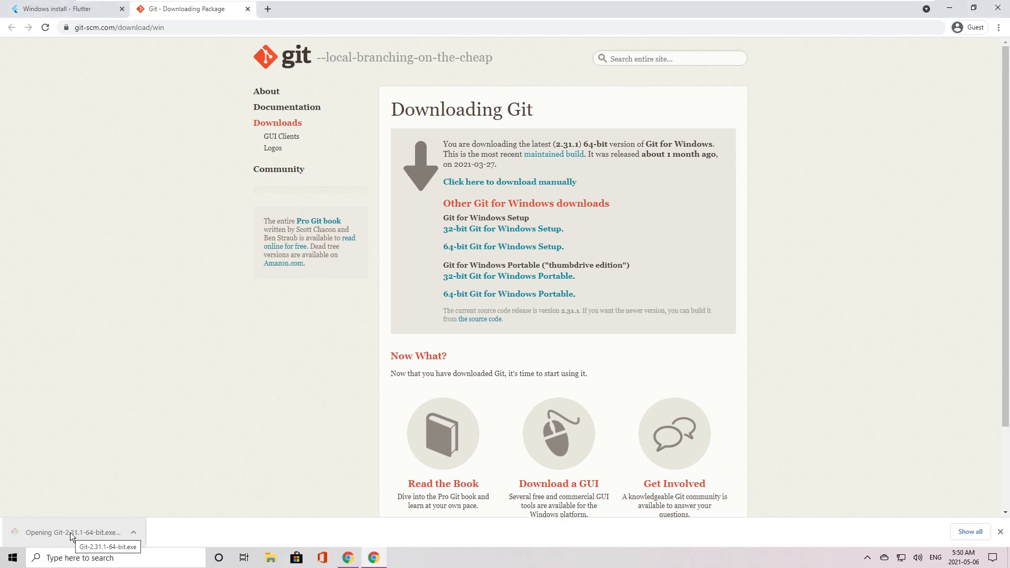
{"action": "left_click", "coordinate": [432, 349]}
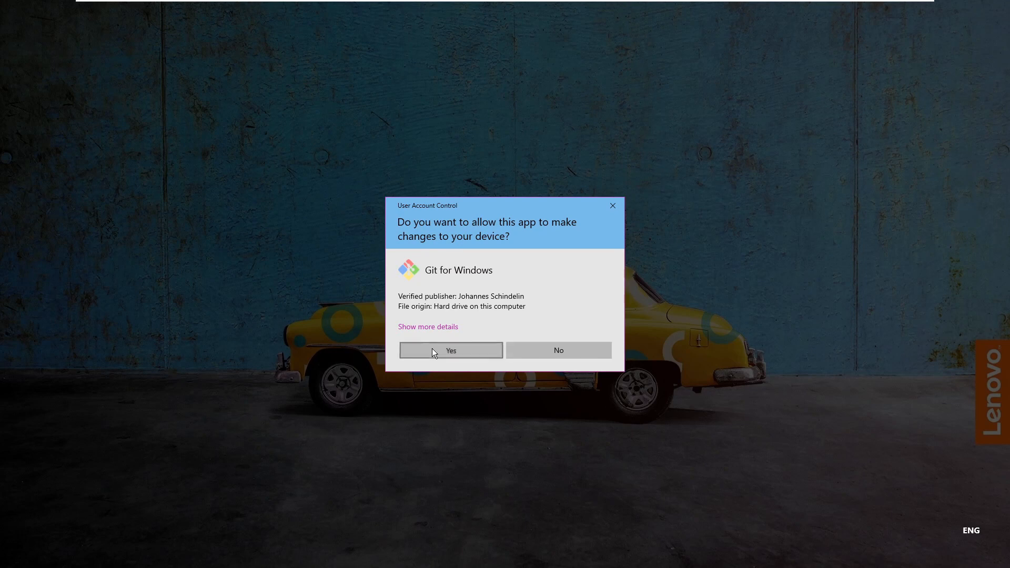
Install Git 2.31.1 with the default setup options, finish the installer and dismiss the prompt for opening the HTML file.
{"action": "scroll", "coordinate": [500, 316], "scroll_direction": "down", "scroll_amount": 6}
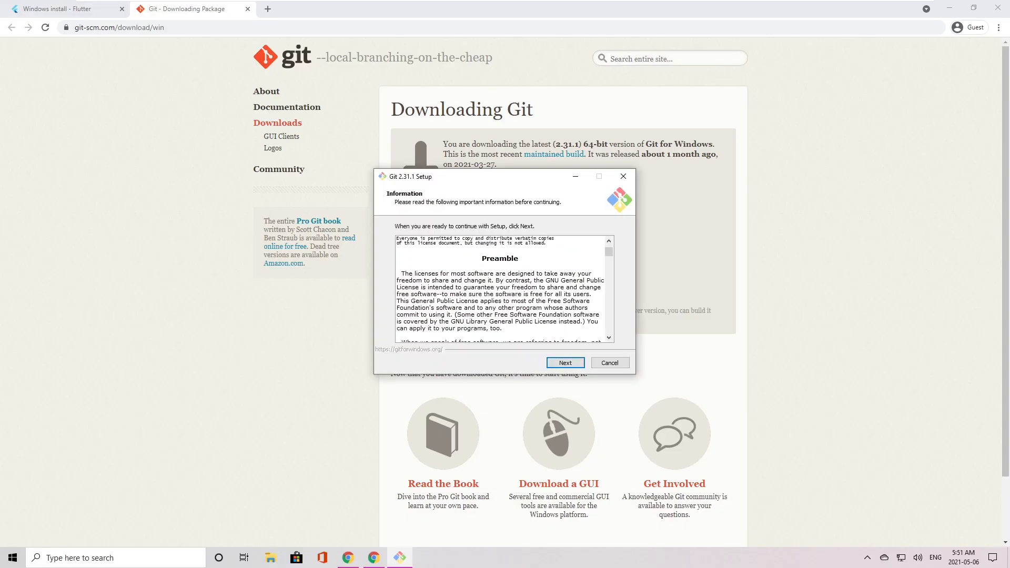
{"action": "scroll", "coordinate": [500, 290], "scroll_direction": "down", "scroll_amount": 20}
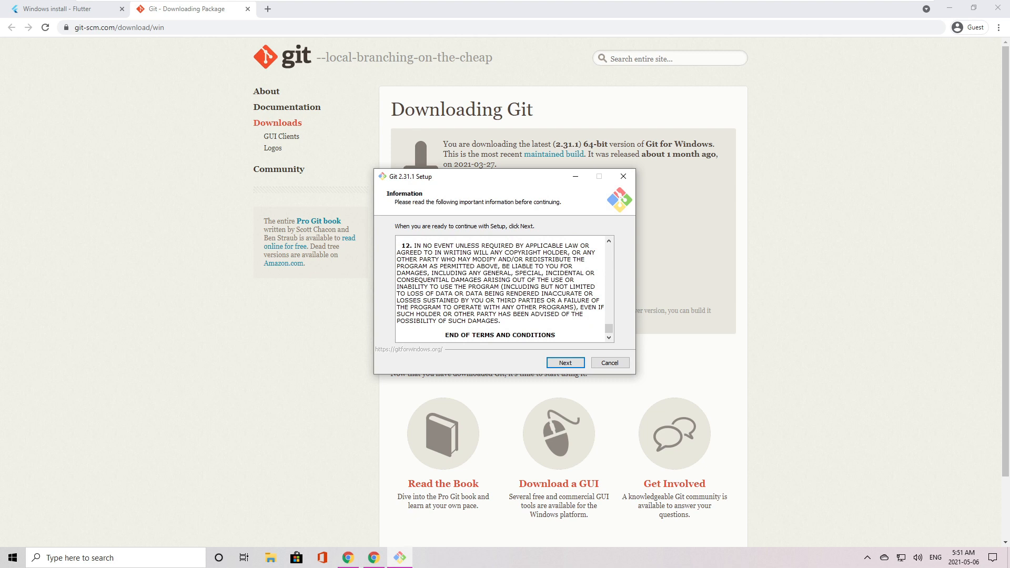
{"action": "left_click", "coordinate": [564, 363]}
{"action": "left_click", "coordinate": [564, 363]}
{"action": "left_click", "coordinate": [565, 363]}
{"action": "left_click", "coordinate": [565, 363]}
{"action": "left_click", "coordinate": [564, 364]}
{"action": "left_click", "coordinate": [563, 363]}
{"action": "left_click", "coordinate": [563, 363]}
{"action": "left_click", "coordinate": [563, 363]}
{"action": "left_click", "coordinate": [563, 363]}
{"action": "left_click", "coordinate": [564, 363]}
{"action": "left_click", "coordinate": [563, 363]}
{"action": "left_click", "coordinate": [563, 363]}
{"action": "left_click", "coordinate": [563, 363]}
{"action": "left_click", "coordinate": [563, 363]}
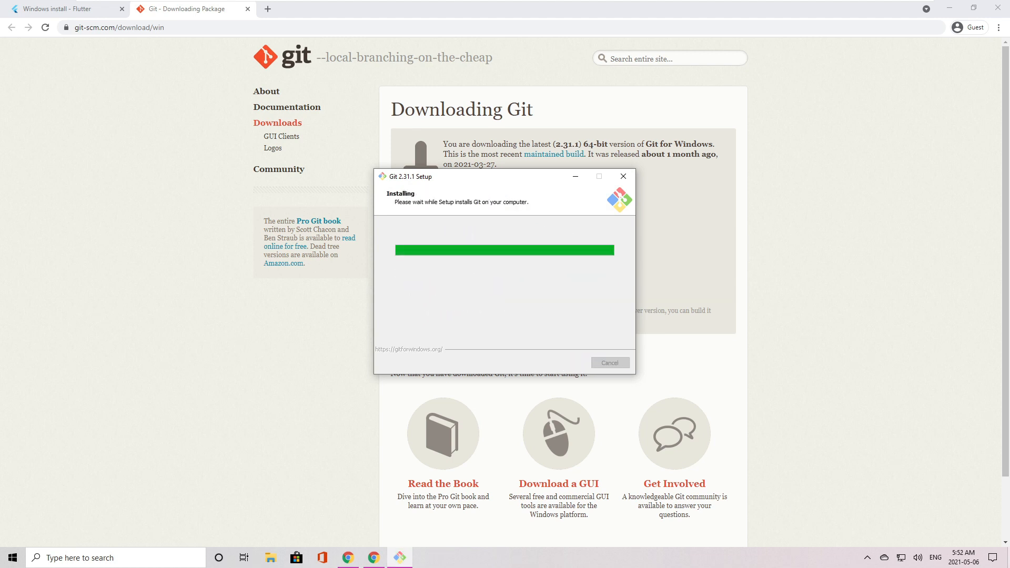
{"action": "left_click", "coordinate": [565, 364]}
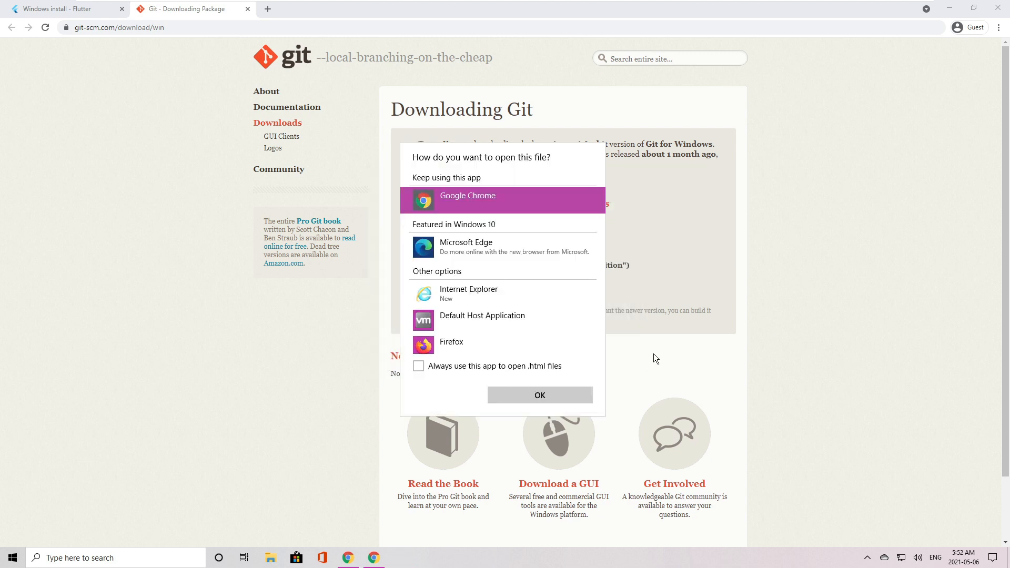
{"action": "left_click", "coordinate": [694, 373]}
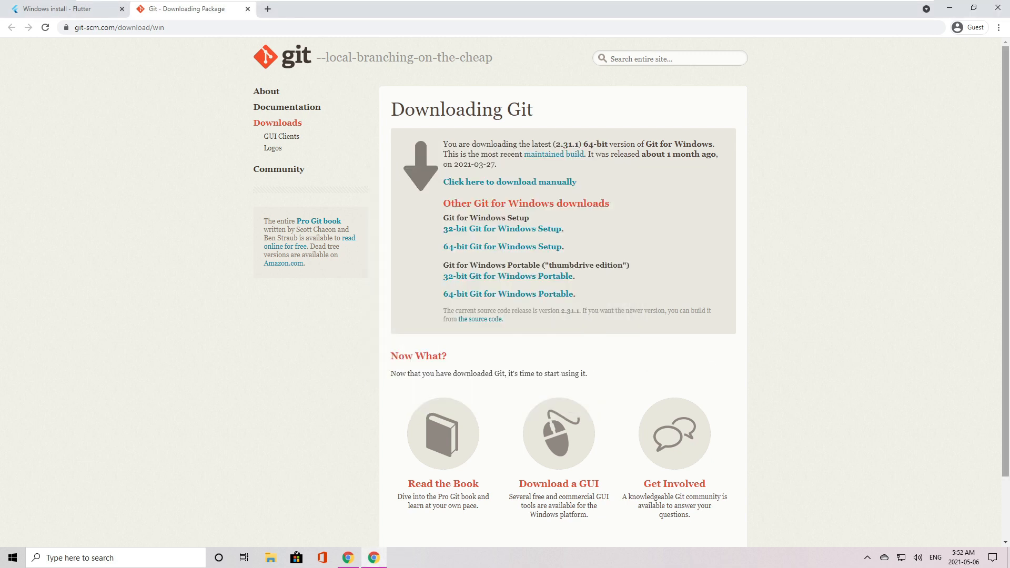
Return to the Flutter Windows install guide and download the flutter_windows_2.0.6-stable.zip bundle.
{"action": "left_click", "coordinate": [74, 10]}
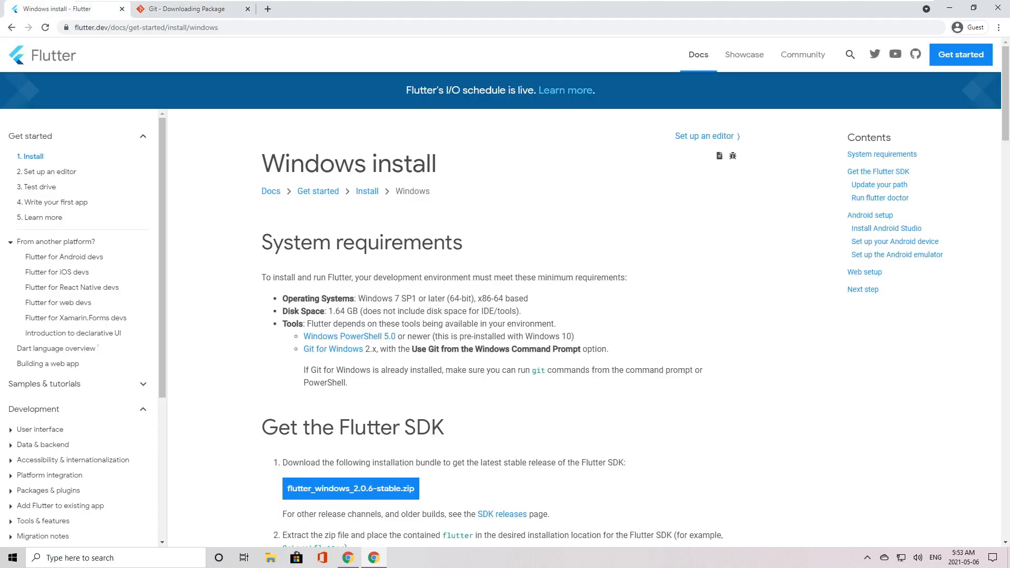
{"action": "scroll", "coordinate": [383, 388], "scroll_direction": "down", "scroll_amount": 2}
{"action": "left_click", "coordinate": [383, 388]}
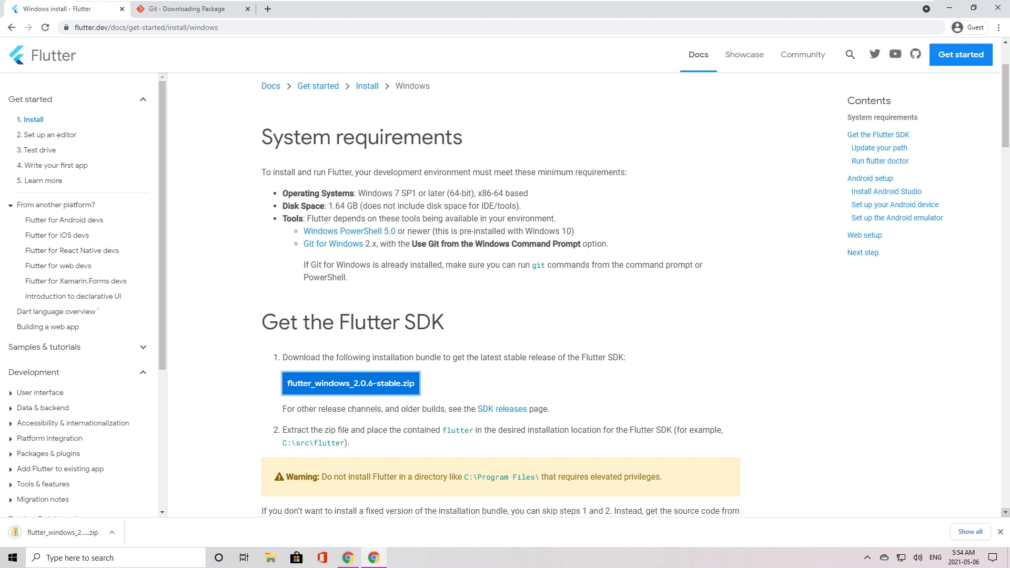
Extract the flutter_windows_2.0.6-stable archive from the Downloads folder to C:\src\flutterSDK.
{"action": "left_click", "coordinate": [270, 558]}
{"action": "left_click", "coordinate": [258, 200]}
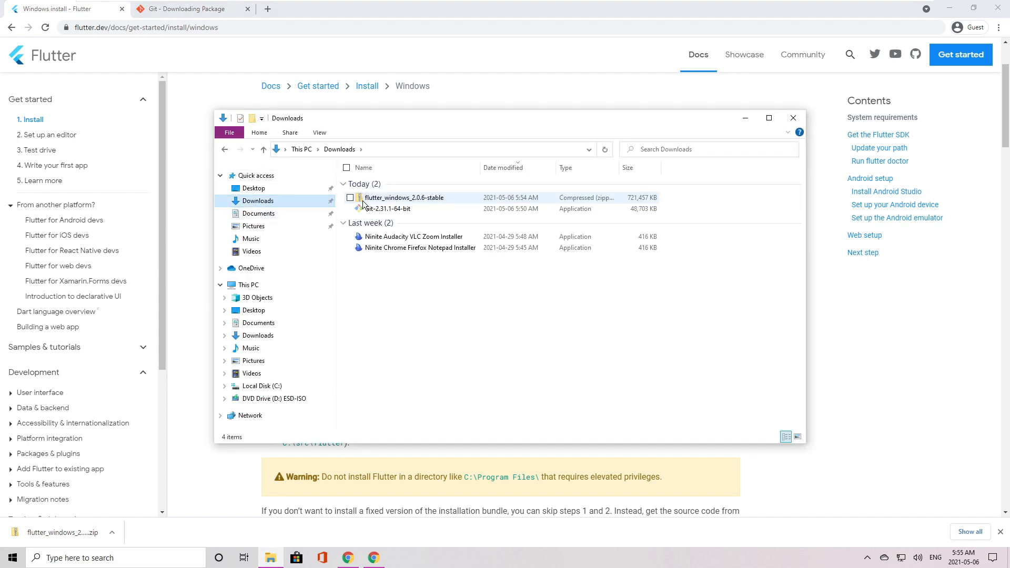
{"action": "left_click", "coordinate": [368, 202]}
{"action": "right_click", "coordinate": [369, 202]}
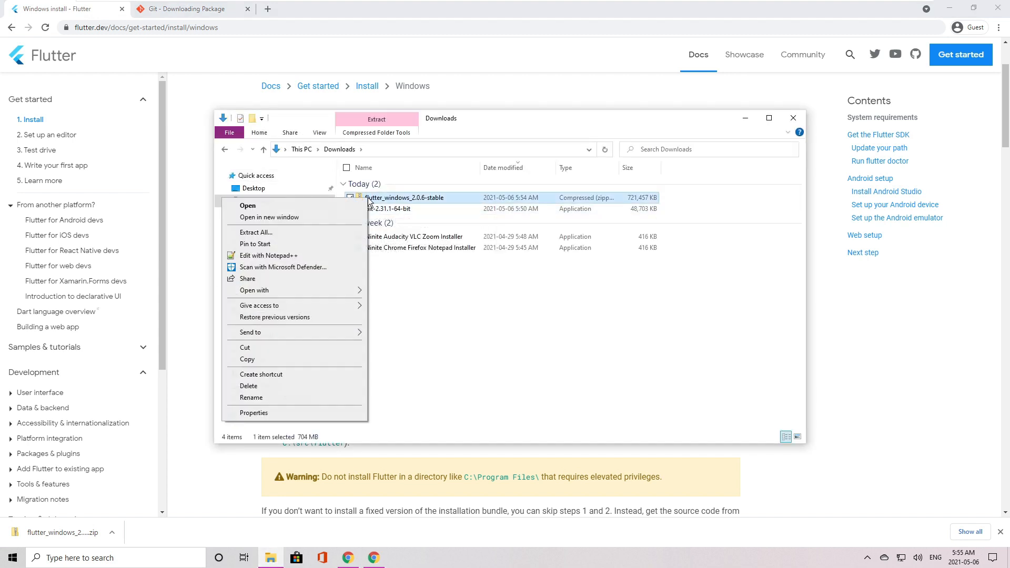
{"action": "left_click", "coordinate": [345, 235]}
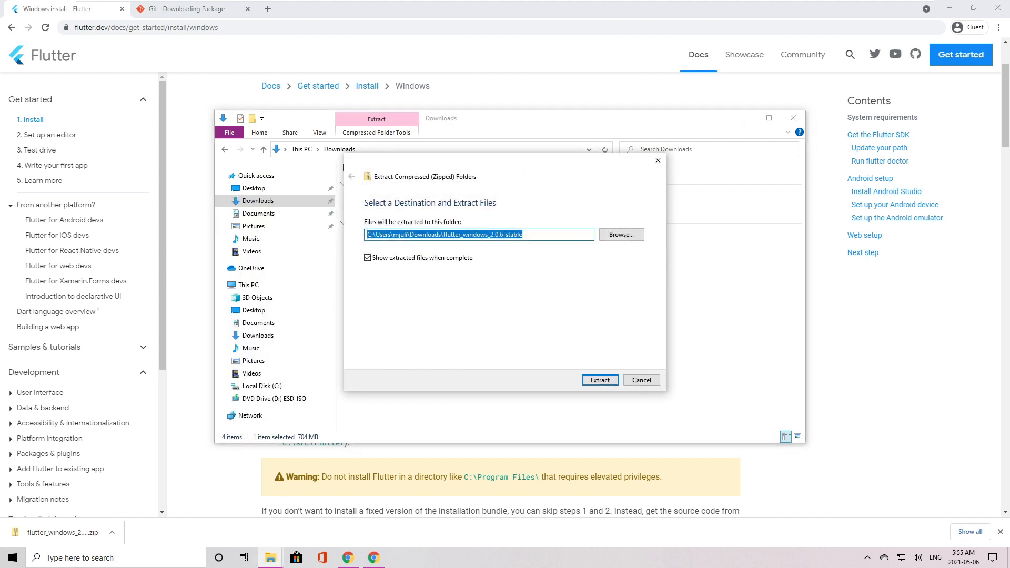
{"action": "right_click", "coordinate": [405, 235]}
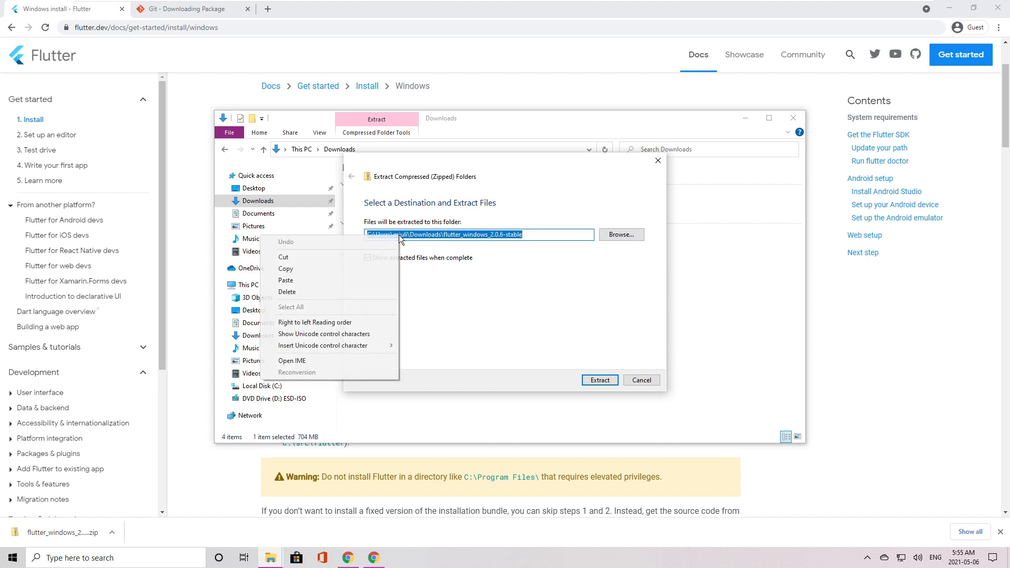
{"action": "left_click", "coordinate": [368, 283]}
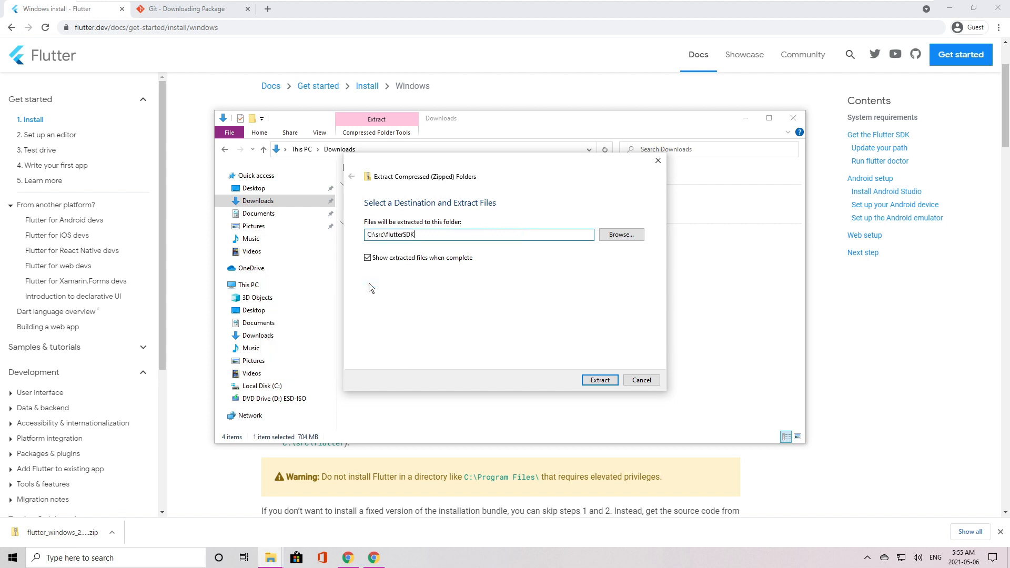
{"action": "left_click", "coordinate": [589, 380]}
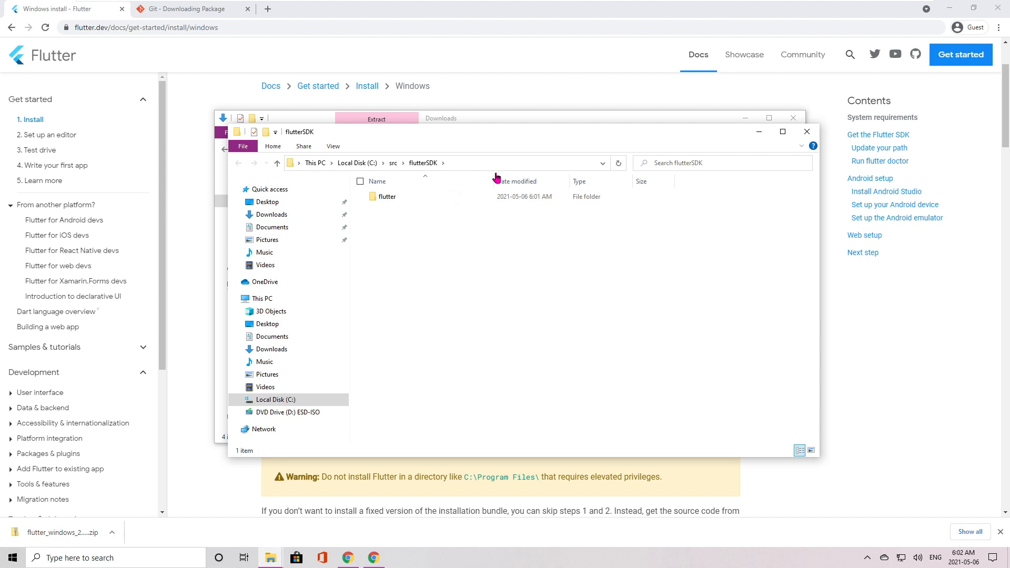
Copy the address of the bin folder inside the extracted flutter folder, and minimize both File Explorer windows.
{"action": "left_click", "coordinate": [405, 198]}
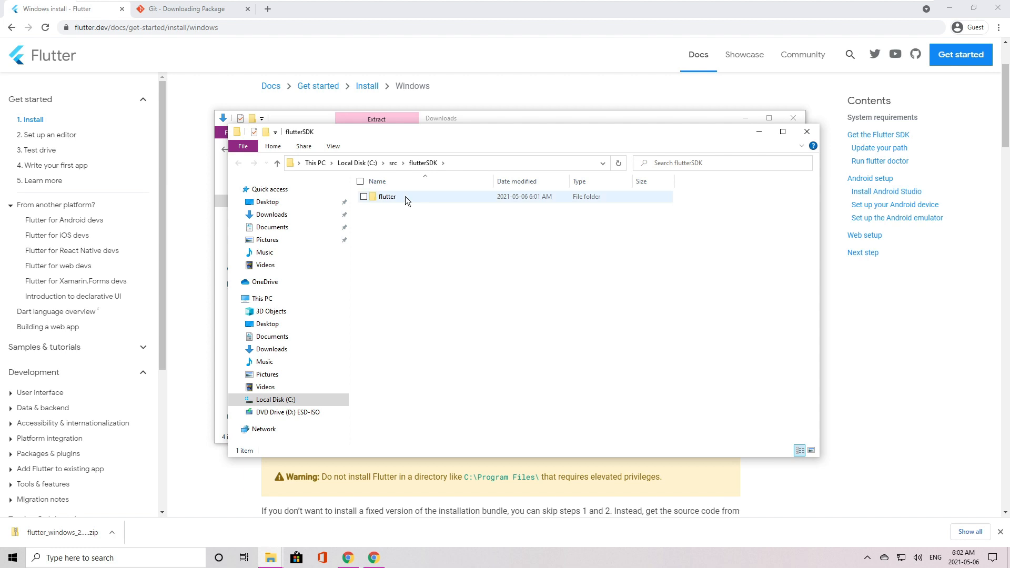
{"action": "double_click", "coordinate": [405, 196]}
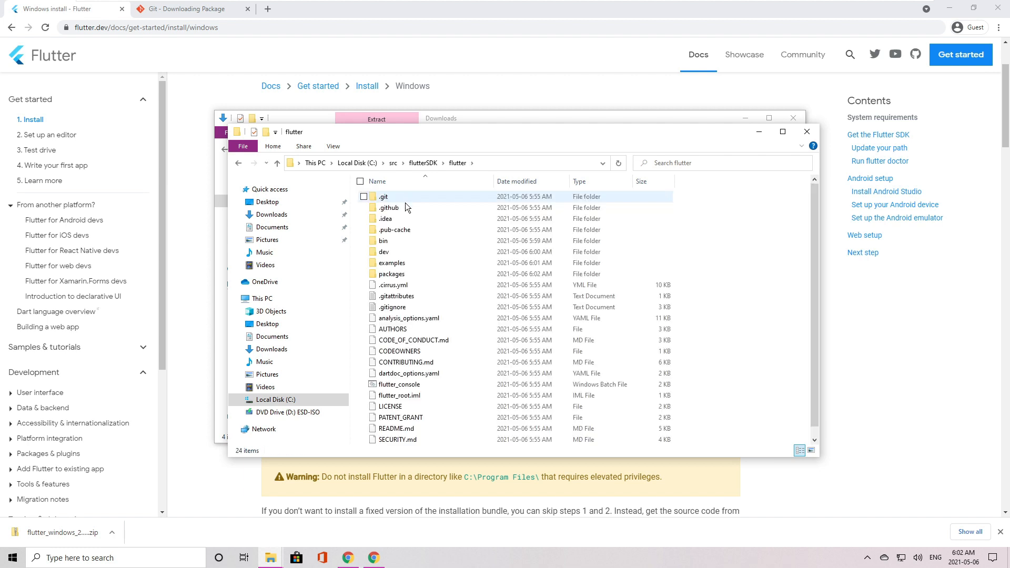
{"action": "double_click", "coordinate": [405, 242]}
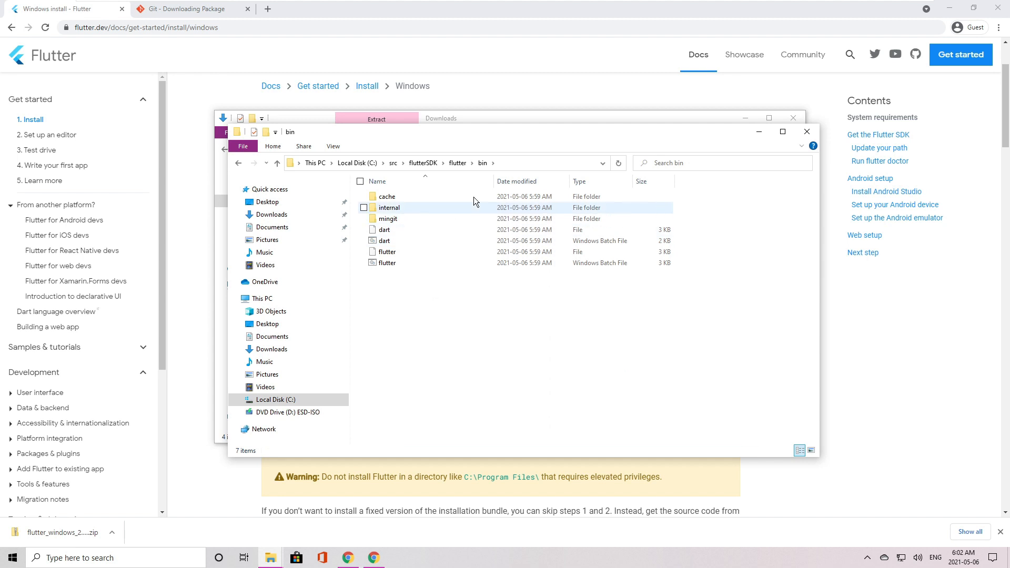
{"action": "right_click", "coordinate": [506, 165]}
{"action": "left_click", "coordinate": [510, 172]}
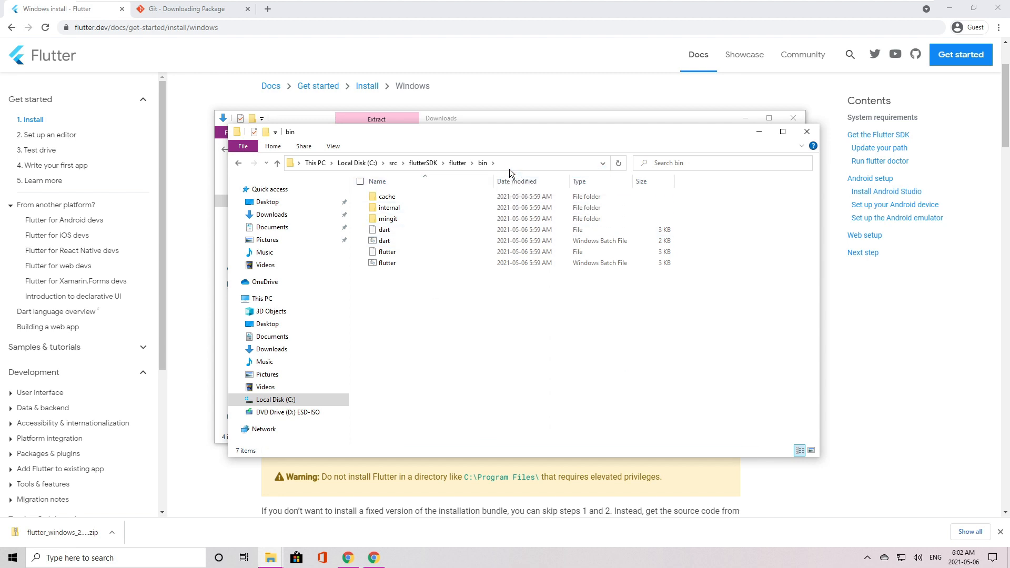
{"action": "left_click", "coordinate": [760, 132]}
{"action": "left_click", "coordinate": [745, 118]}
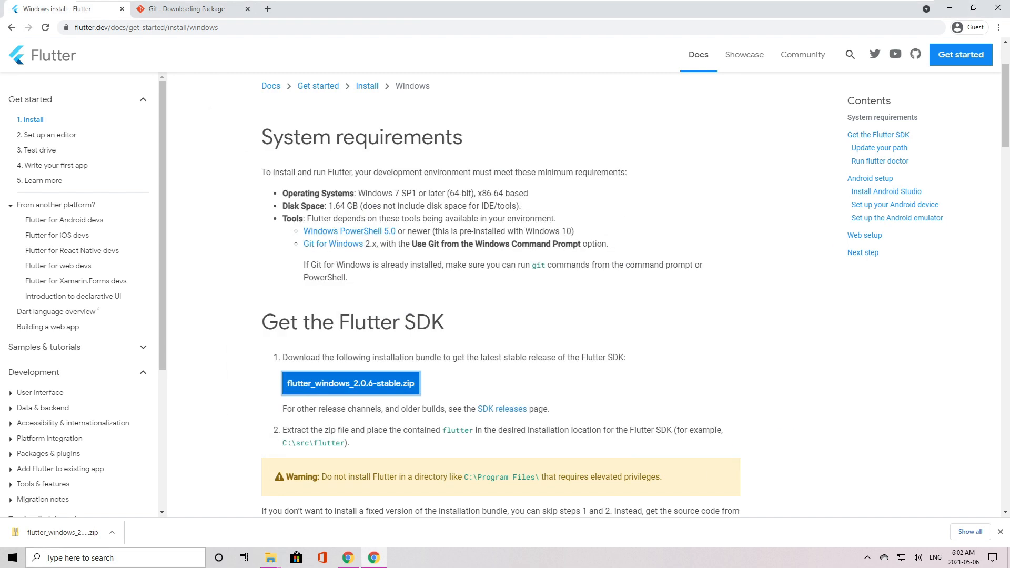
Add C:\src\flutterSDK\flutter\bin as a new entry in the user Path environment variable and save the changes.
{"action": "left_click", "coordinate": [46, 559]}
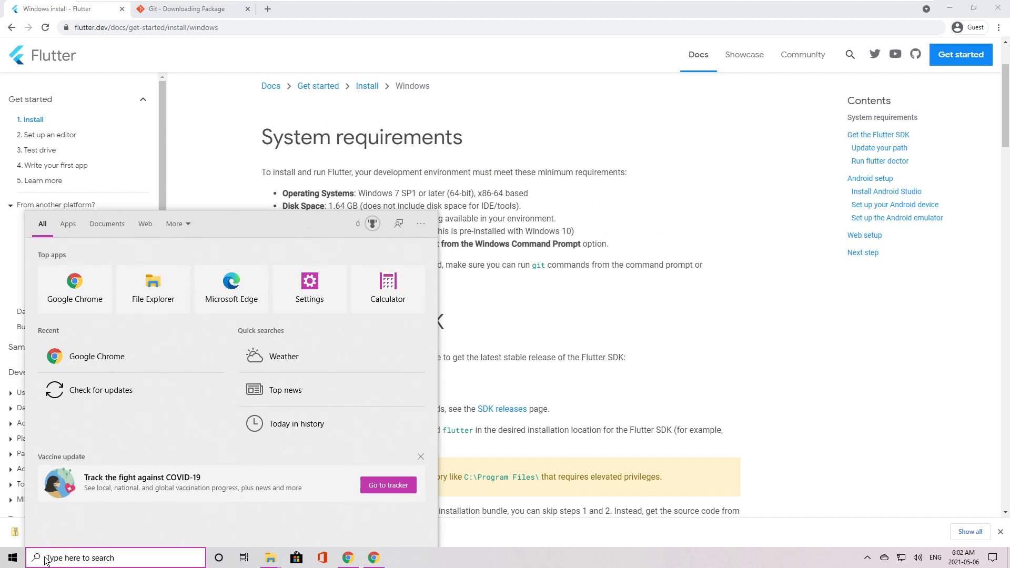
{"action": "type", "text": "env"}
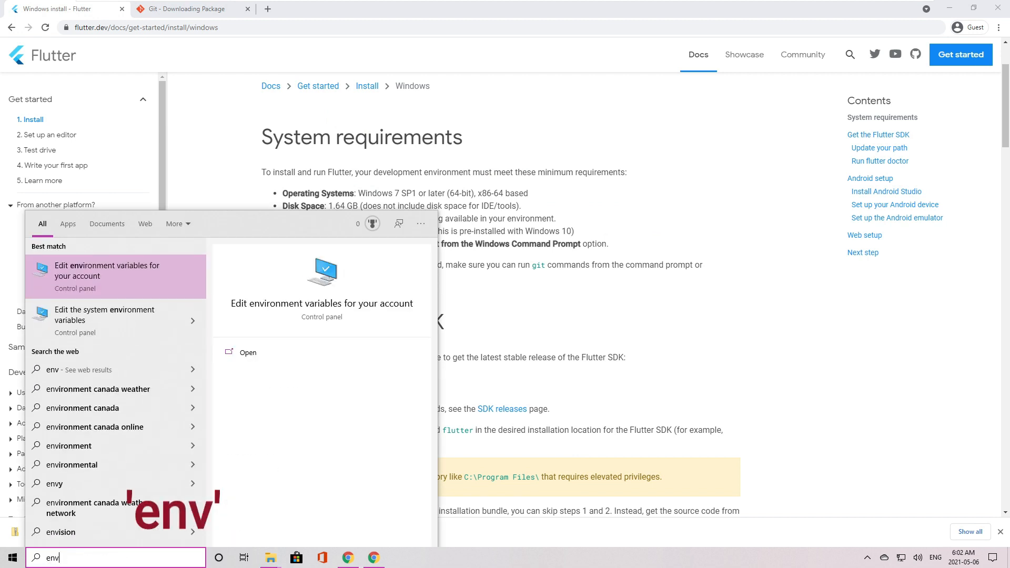
{"action": "left_click", "coordinate": [138, 276]}
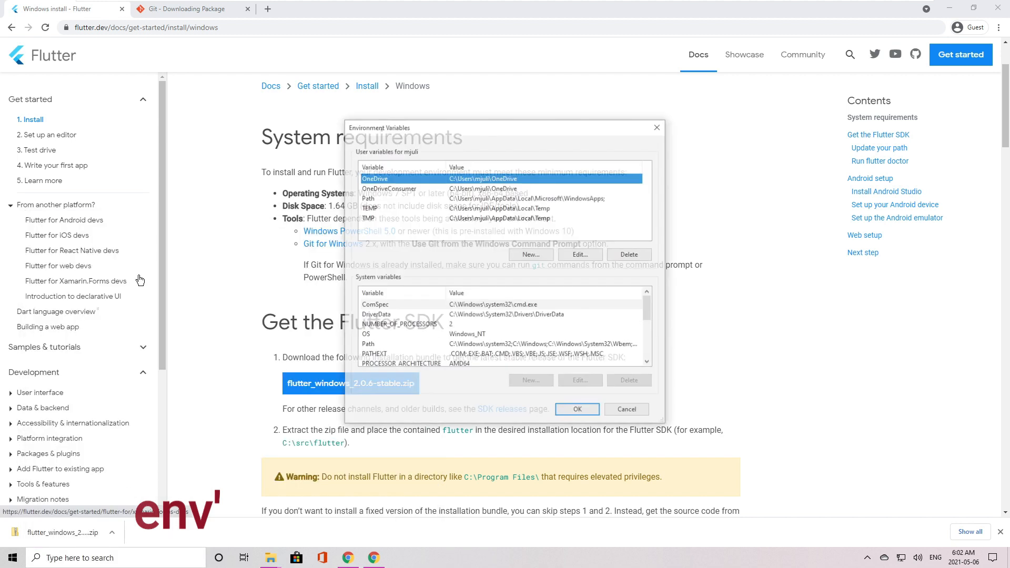
{"action": "left_click", "coordinate": [380, 198]}
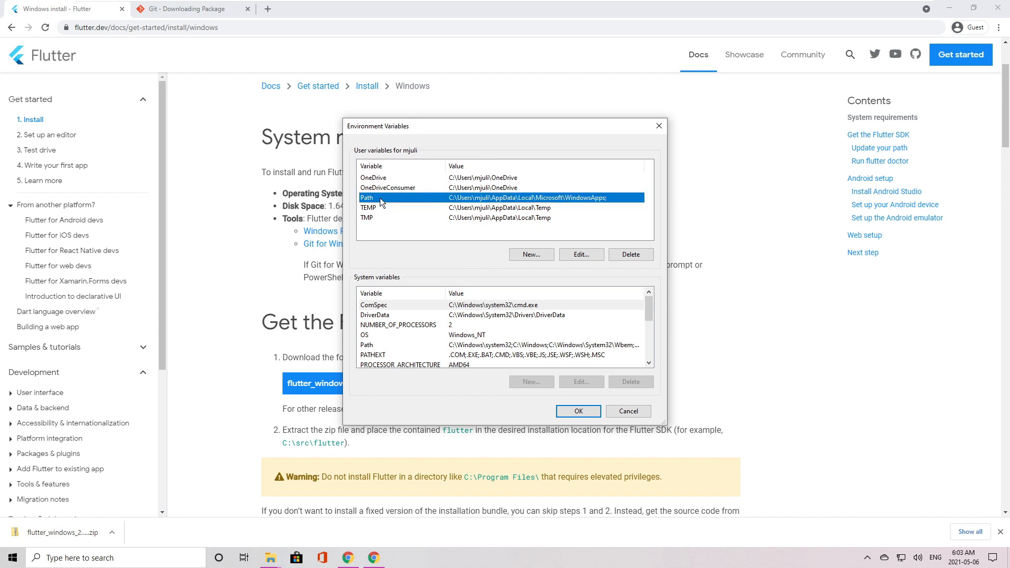
{"action": "left_click", "coordinate": [571, 254]}
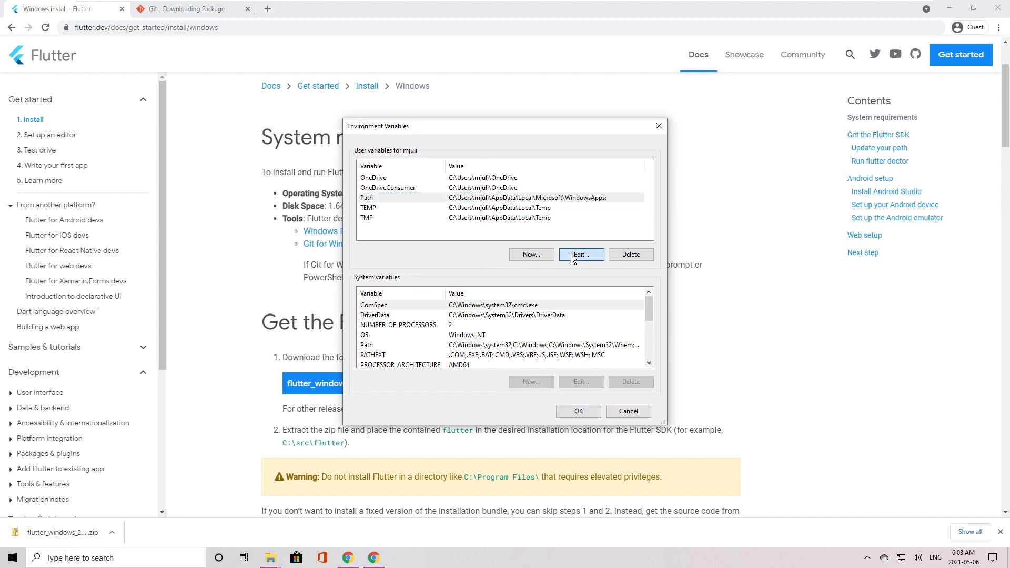
{"action": "left_click", "coordinate": [598, 174]}
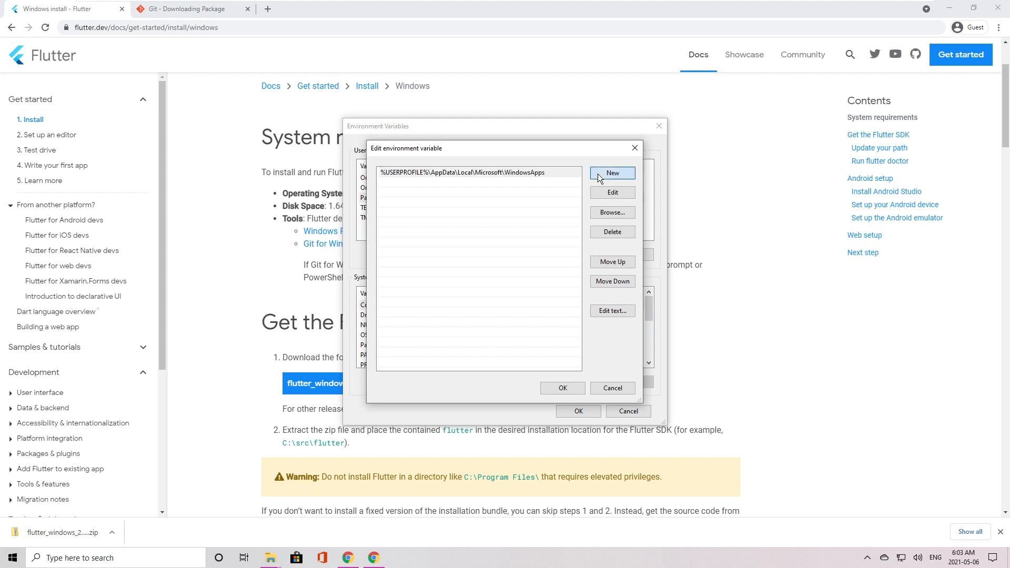
{"action": "right_click", "coordinate": [384, 182]}
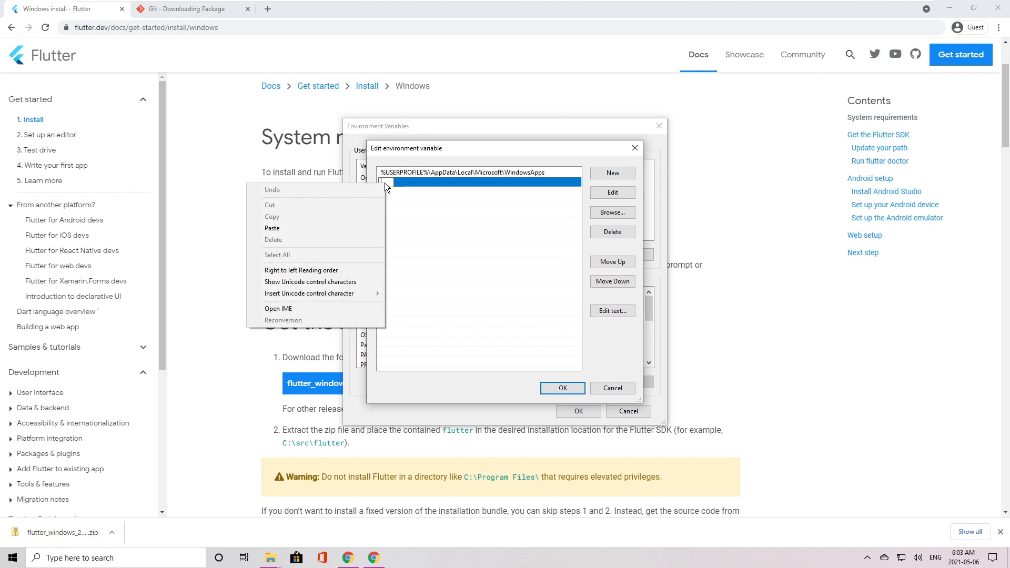
{"action": "left_click", "coordinate": [358, 228]}
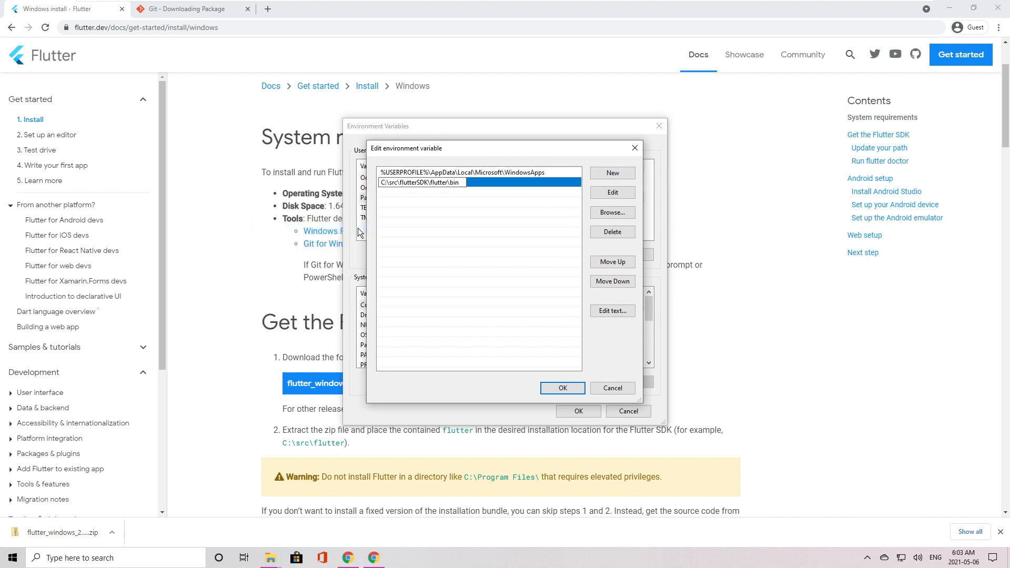
{"action": "left_click", "coordinate": [551, 387]}
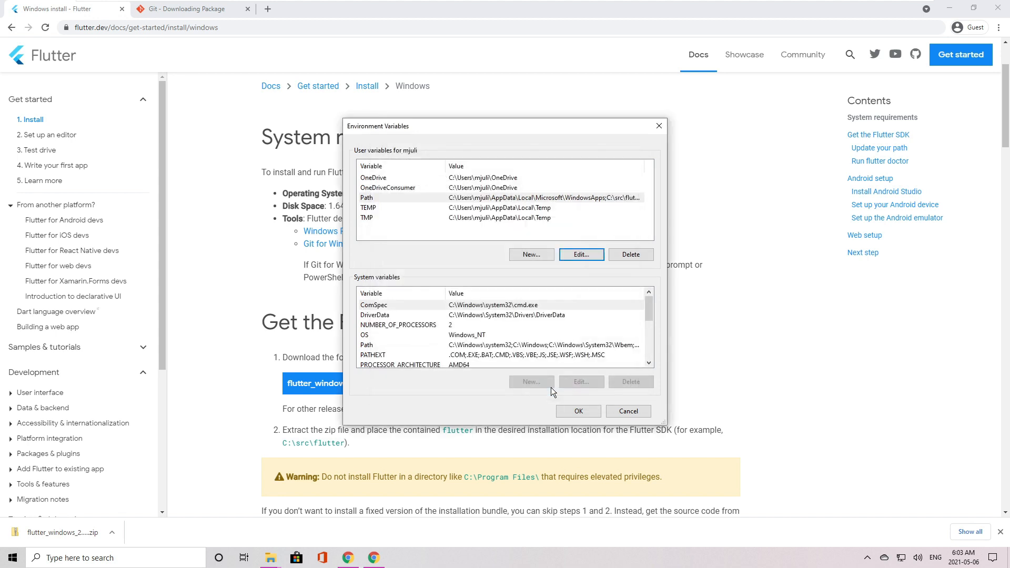
{"action": "left_click", "coordinate": [572, 414]}
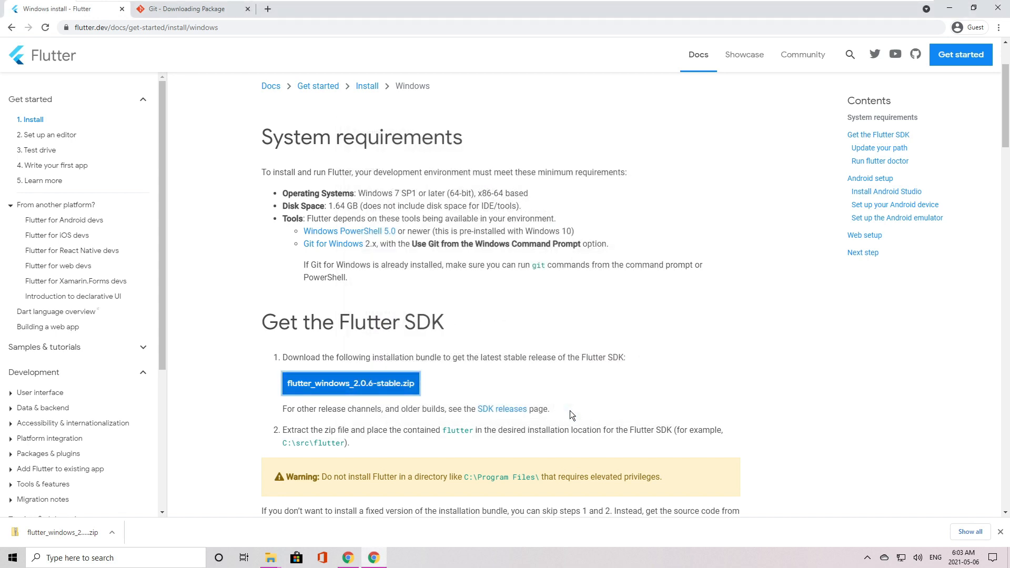
Open Command Prompt and run the flutter command to check that it is recognized.
{"action": "left_click", "coordinate": [97, 558]}
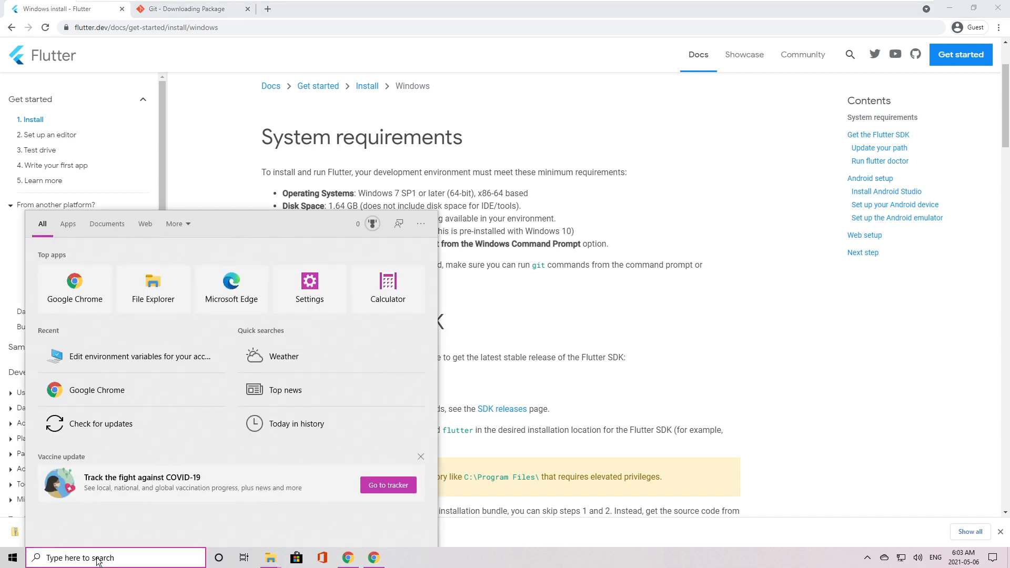
{"action": "type", "text": "cmd"}
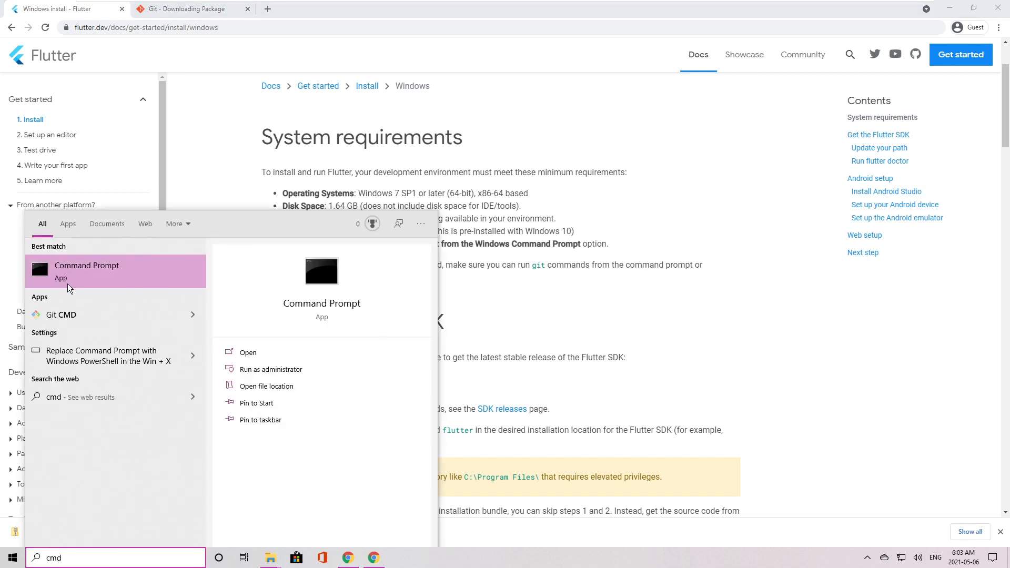
{"action": "left_click", "coordinate": [69, 278]}
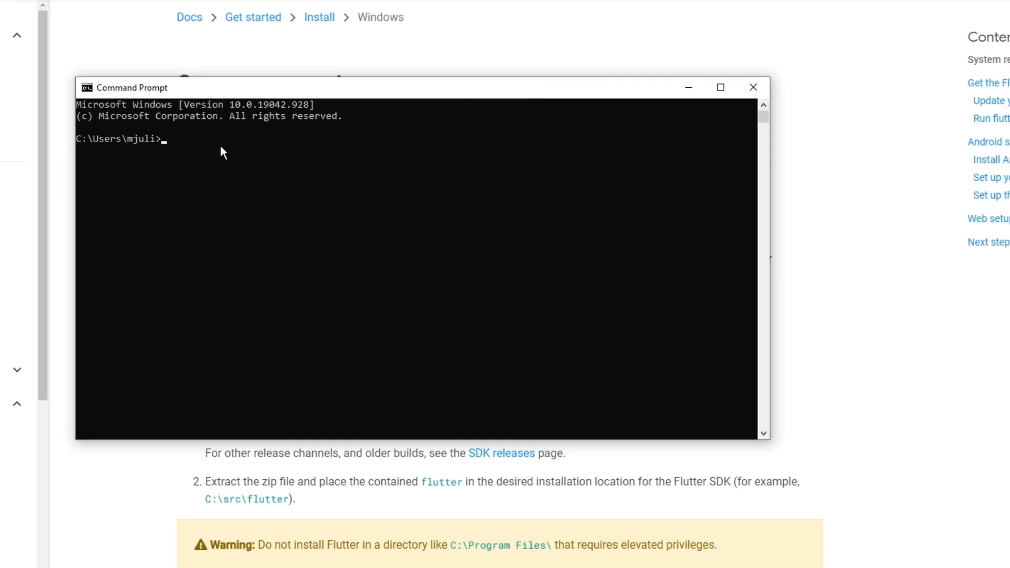
{"action": "type", "text": "flutter"}
{"action": "key", "text": "Return"}
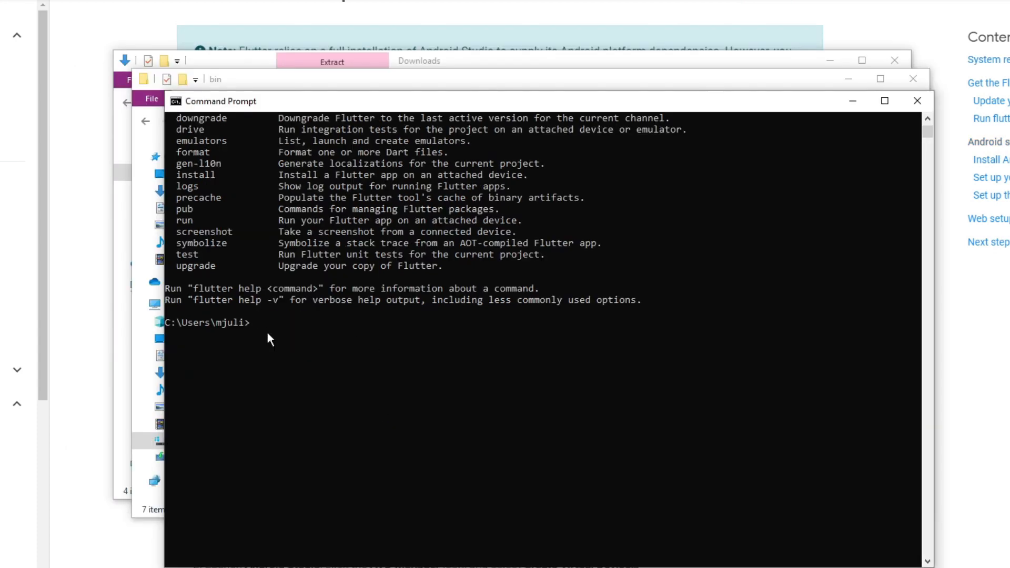
Run flutter doctor and highlight the line about the Android SDK in its report.
{"action": "type", "text": "er doctor"}
{"action": "key", "text": "Return"}
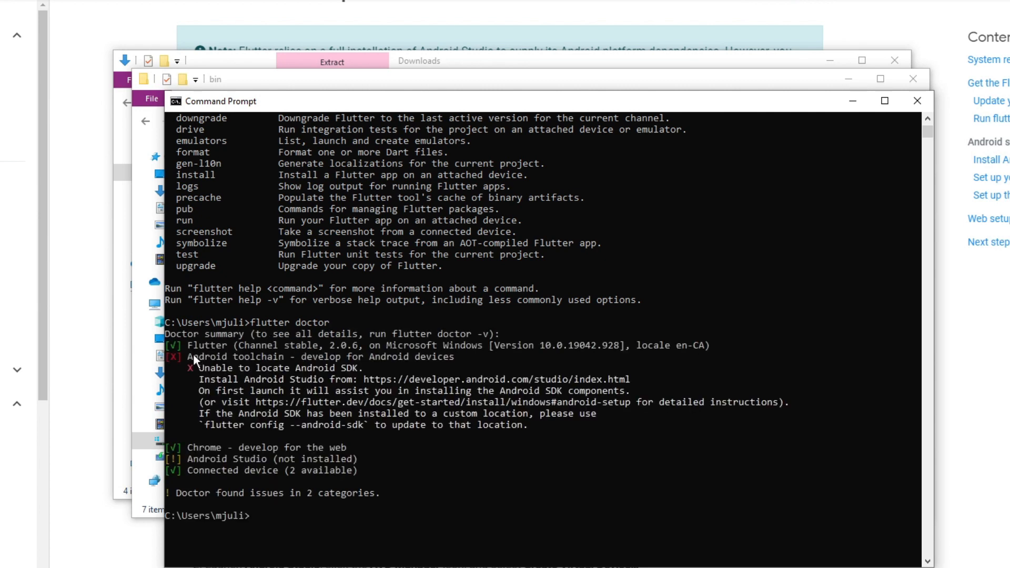
{"action": "left_click_drag", "start_coordinate": [198, 371], "coordinate": [317, 372]}
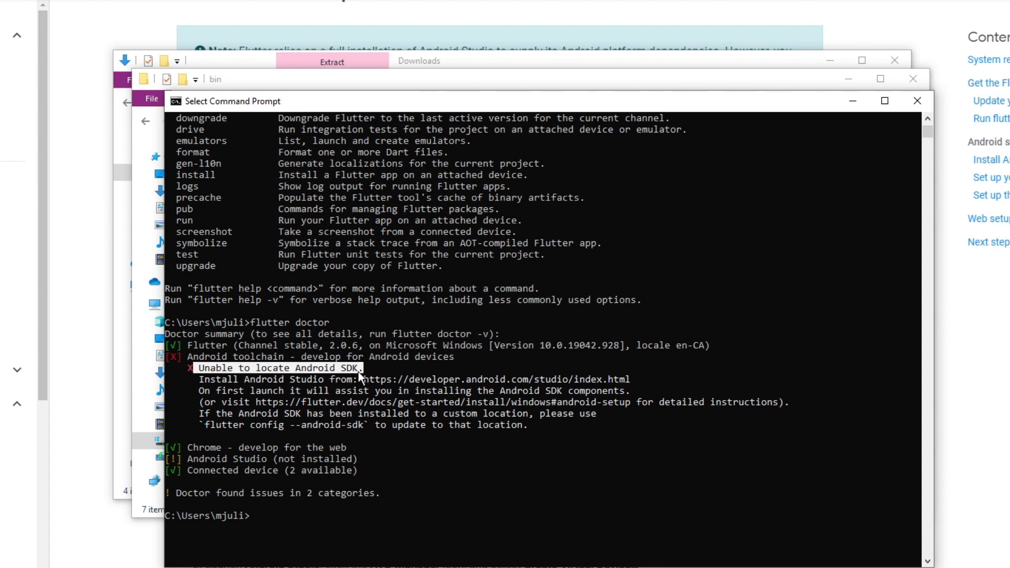
Open the Android Studio page from the Flutter install guide, accept the terms and download Android Studio 4.2 for Windows.
{"action": "key", "text": "alt+Tab"}
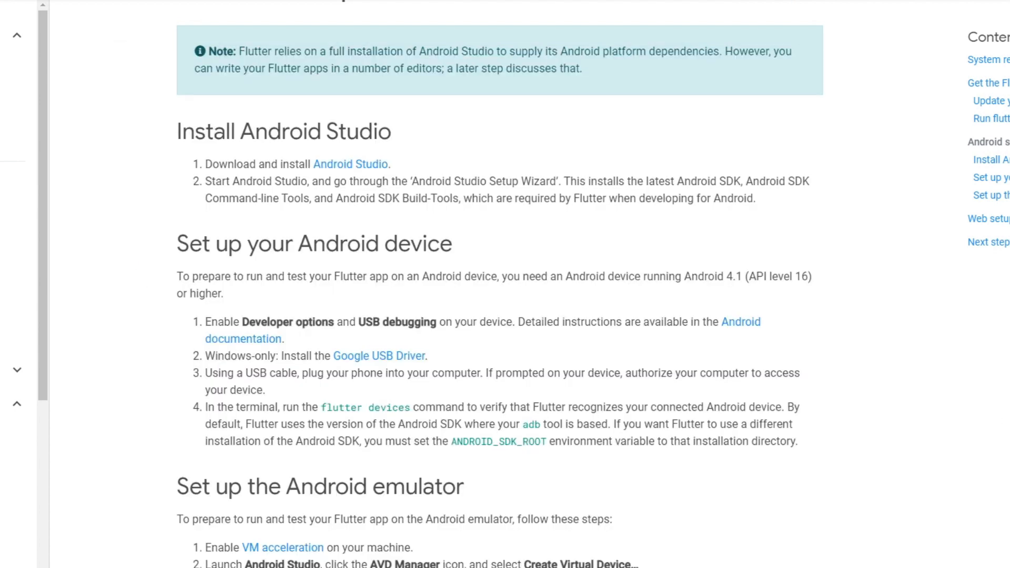
{"action": "right_click", "coordinate": [339, 166]}
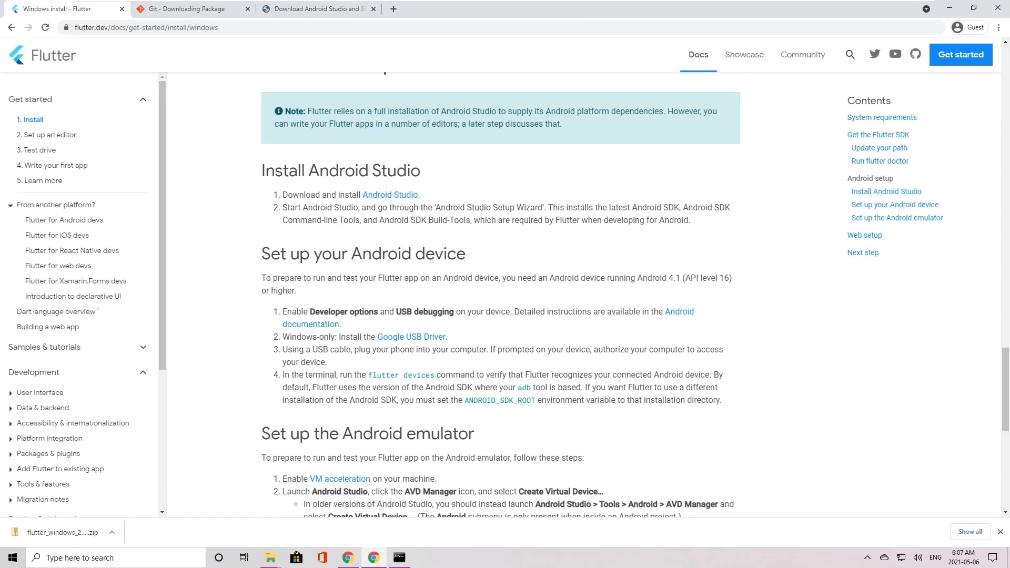
{"action": "left_click", "coordinate": [282, 16]}
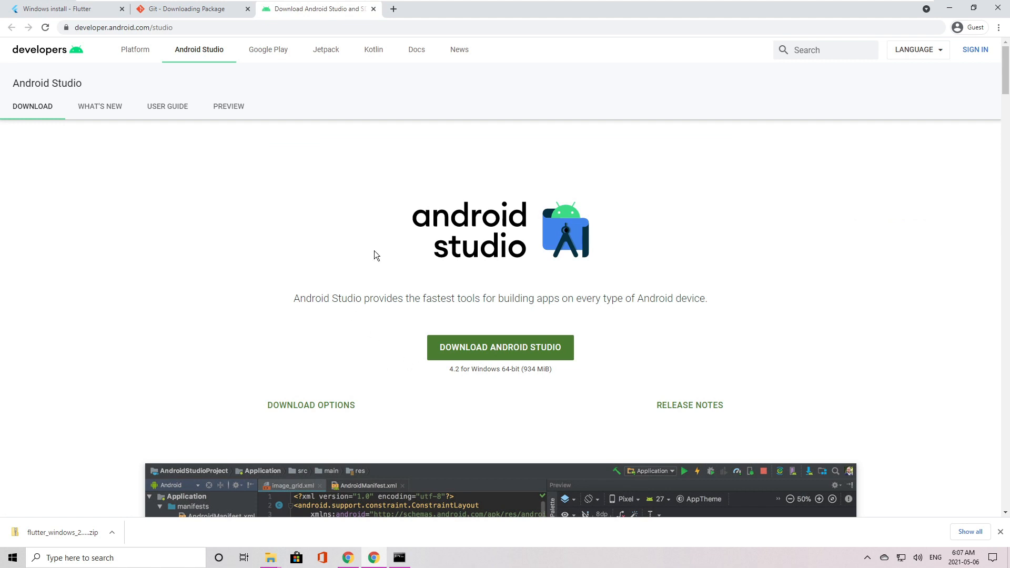
{"action": "left_click", "coordinate": [490, 344]}
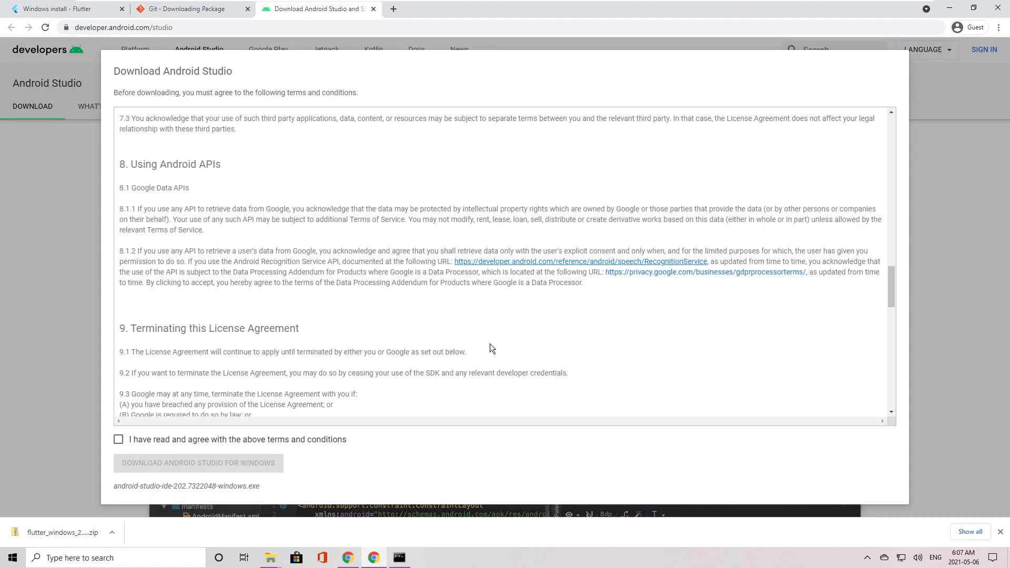
{"action": "left_click_drag", "start_coordinate": [892, 287], "coordinate": [892, 392]}
{"action": "left_click", "coordinate": [119, 441]}
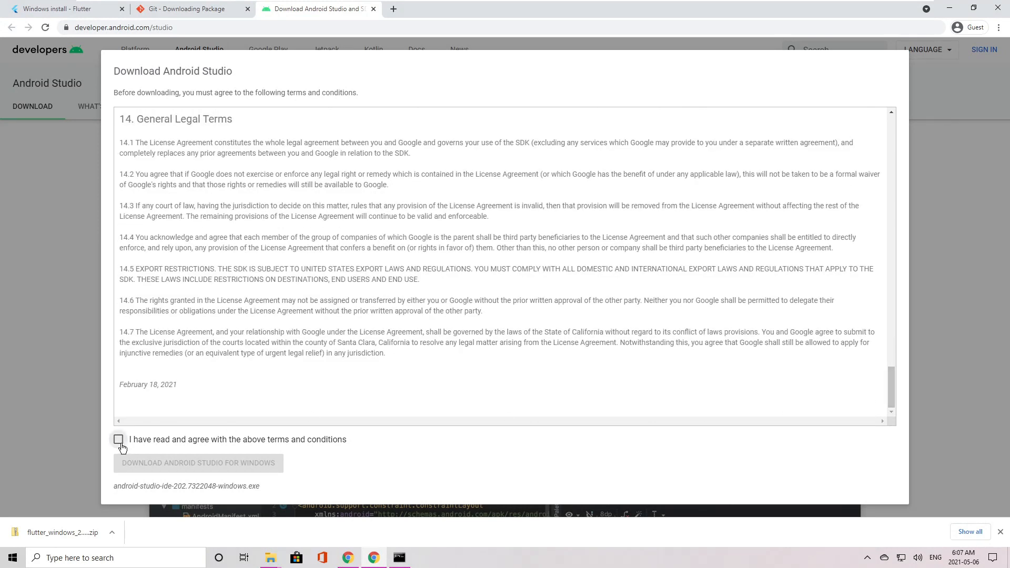
{"action": "left_click", "coordinate": [145, 468]}
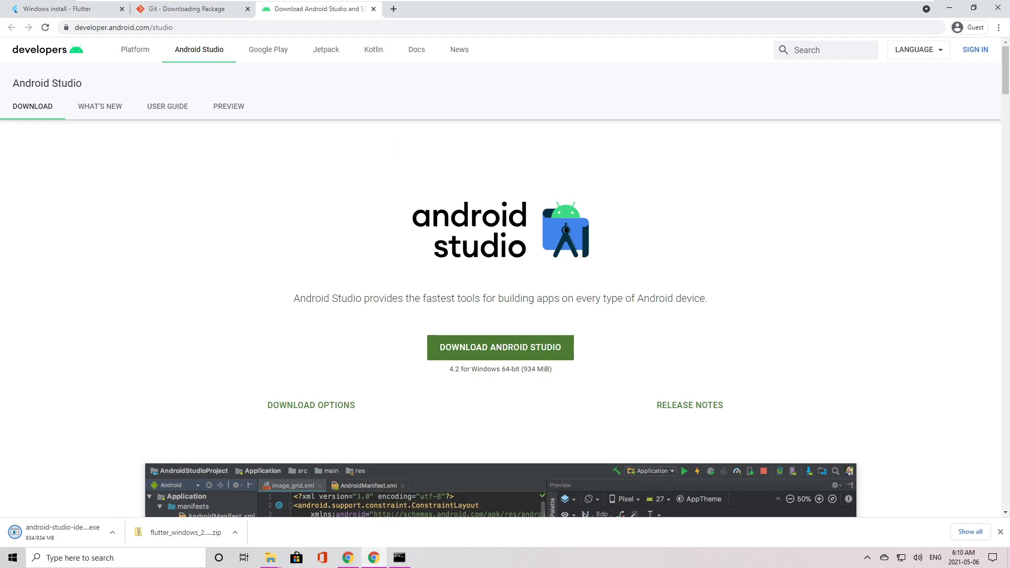
Run the downloaded Android Studio installer with default options, allow it to make changes, and finish with Start Android Studio enabled.
{"action": "left_click", "coordinate": [46, 535]}
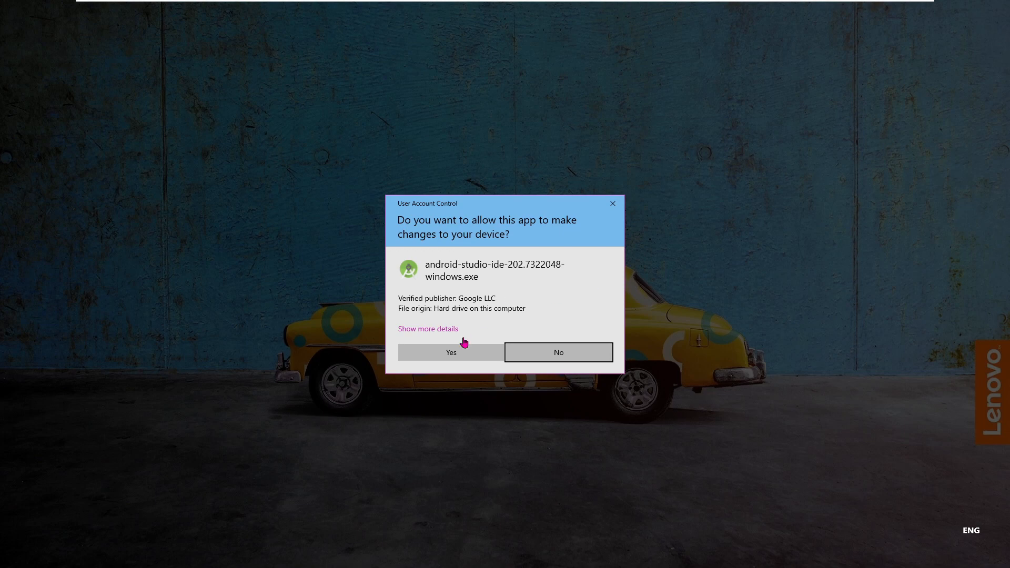
{"action": "left_click", "coordinate": [459, 356]}
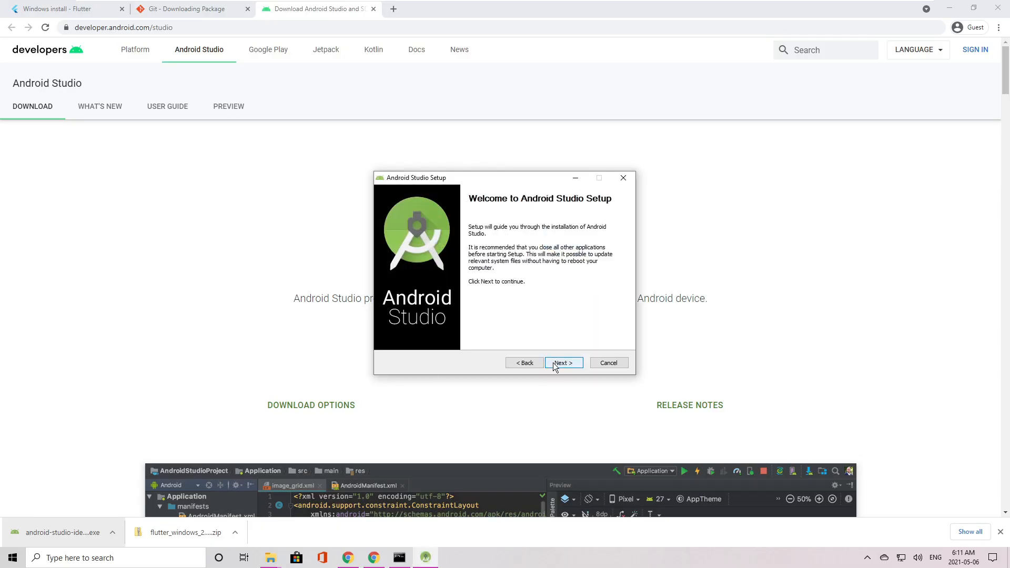
{"action": "left_click", "coordinate": [554, 365]}
{"action": "left_click", "coordinate": [554, 364]}
{"action": "left_click", "coordinate": [554, 365]}
{"action": "left_click", "coordinate": [554, 364]}
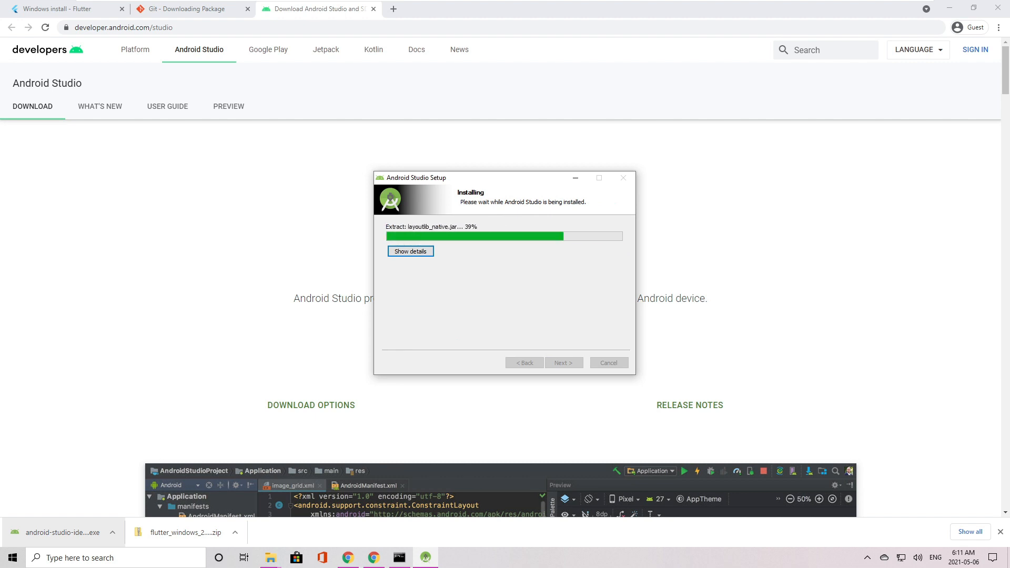
{"action": "left_click", "coordinate": [575, 367]}
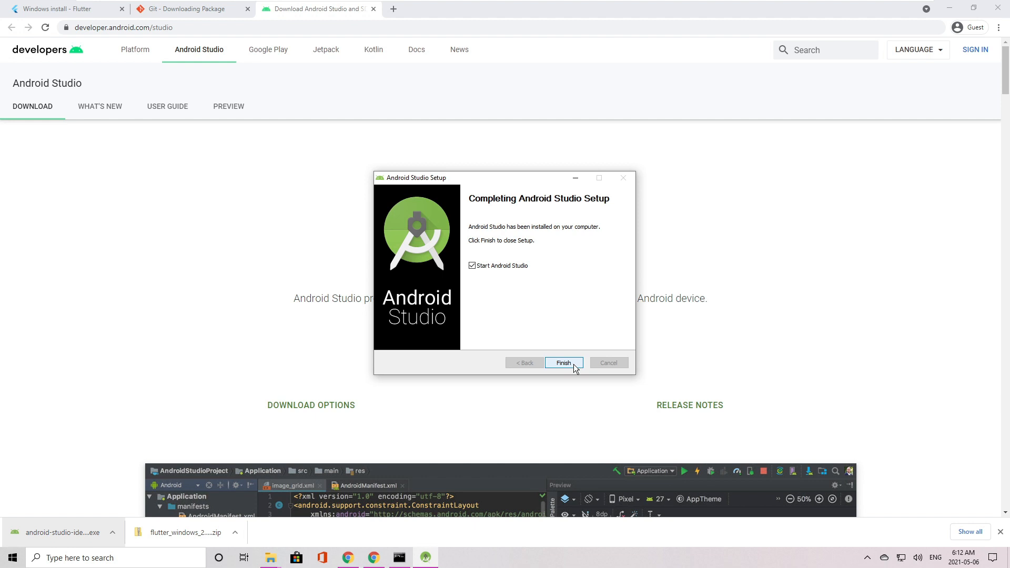
{"action": "left_click", "coordinate": [574, 367]}
Decline sending usage statistics to Google and choose the Darcula theme while advancing the Android Studio Setup Wizard to Verify Settings.
{"action": "left_click", "coordinate": [565, 305]}
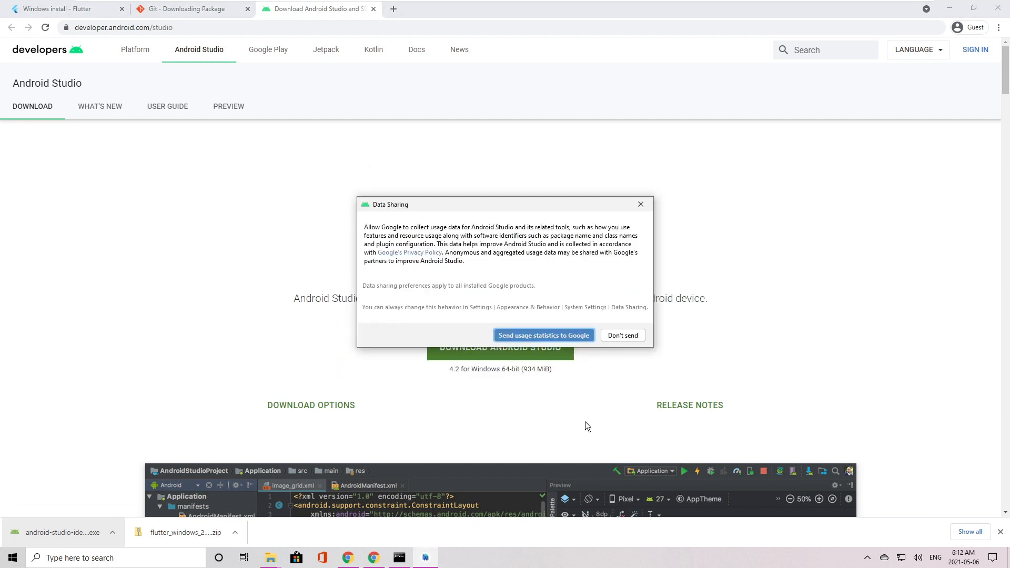
{"action": "left_click", "coordinate": [612, 338]}
{"action": "left_click", "coordinate": [591, 424]}
{"action": "left_click", "coordinate": [586, 423]}
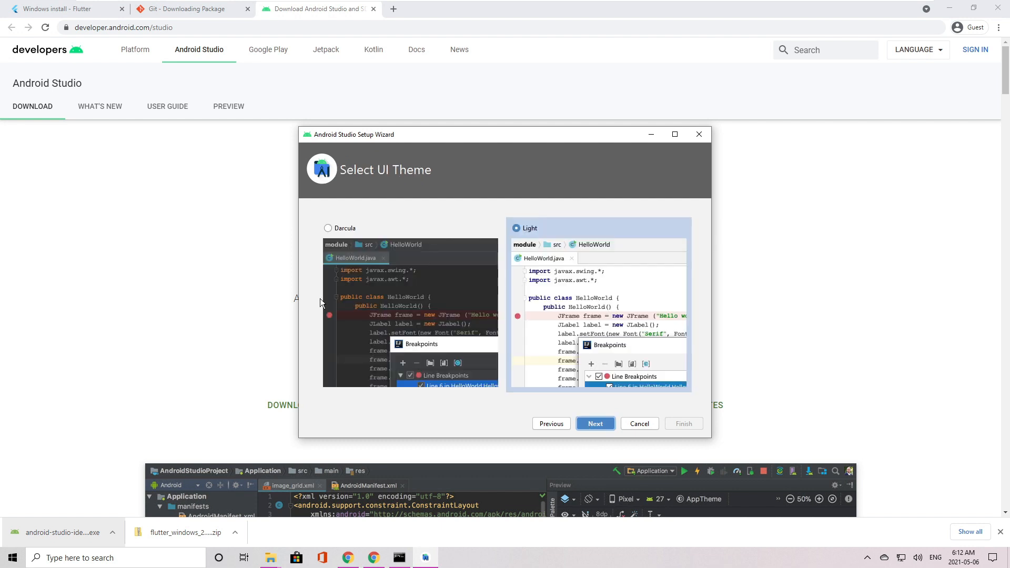
{"action": "left_click", "coordinate": [586, 426]}
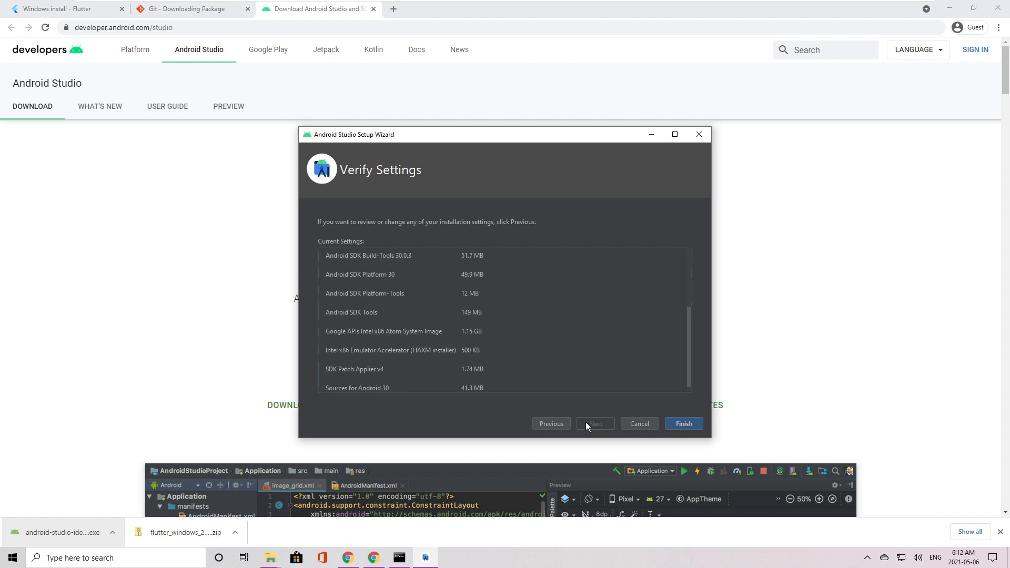
Install the listed SDK components, allow Windows Command Processor to make changes, and finish the Android Studio Setup Wizard.
{"action": "left_click", "coordinate": [669, 423]}
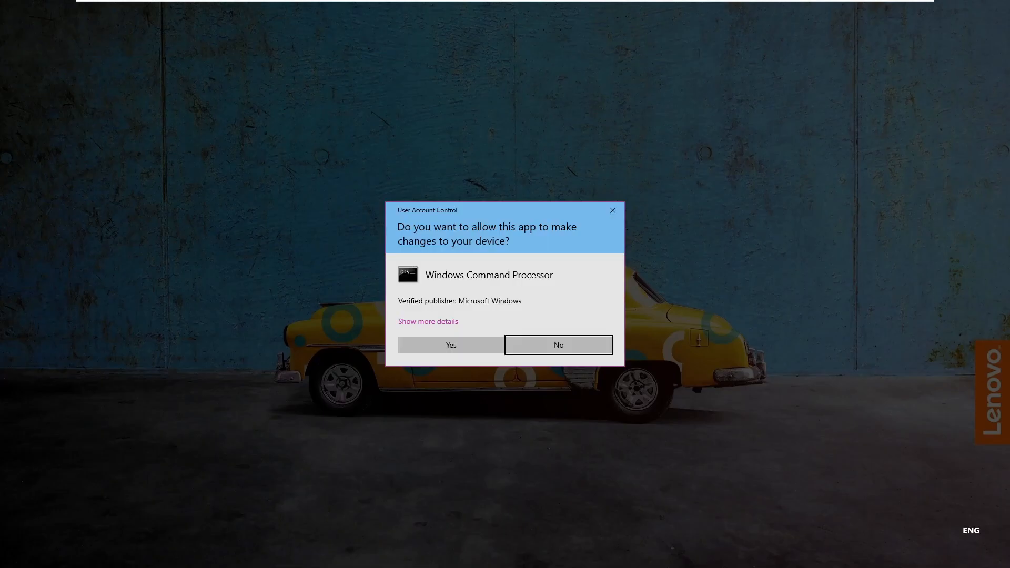
{"action": "left_click", "coordinate": [433, 342]}
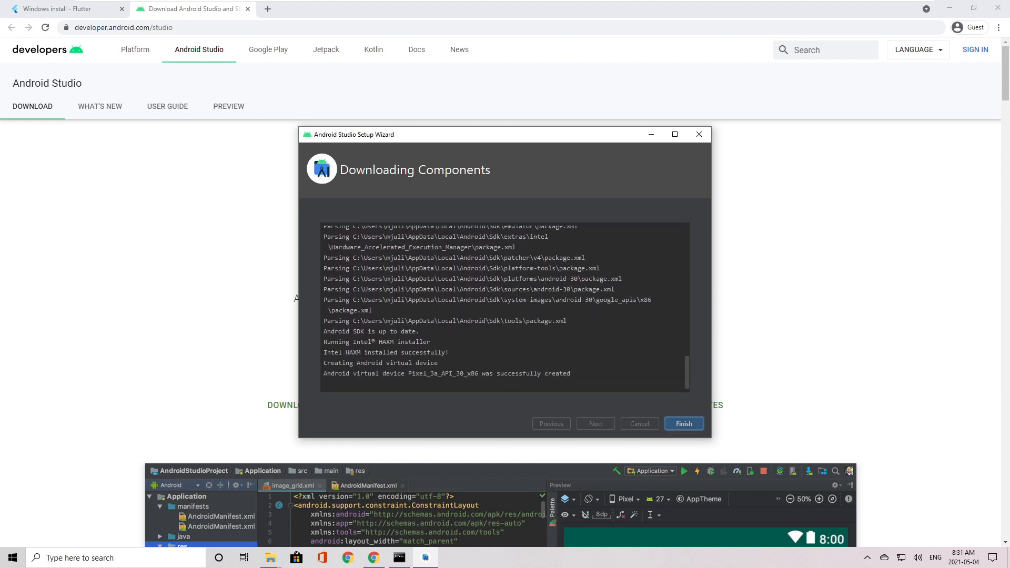
{"action": "left_click", "coordinate": [684, 424]}
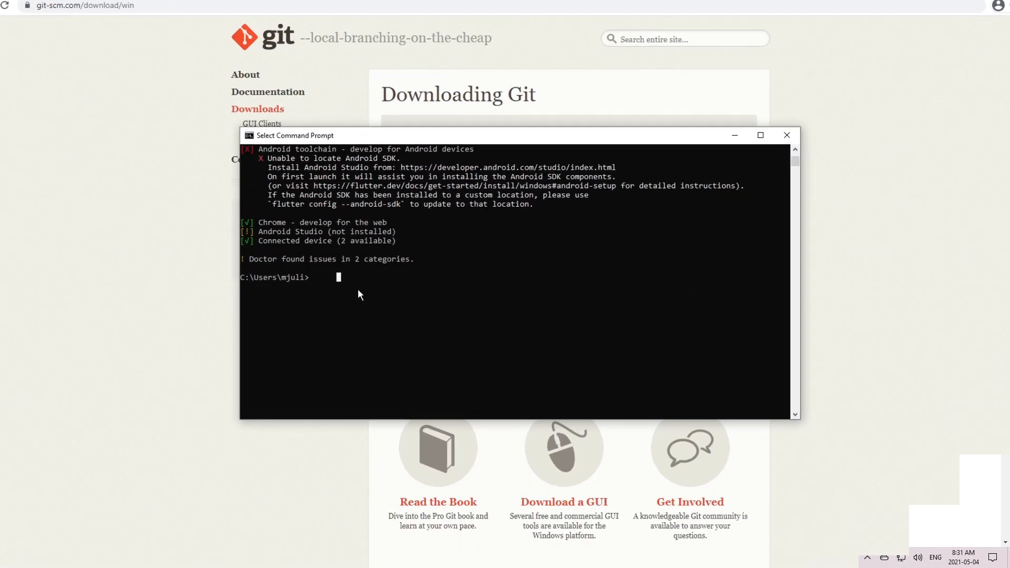
Run flutter doctor again in Command Prompt and highlight the report line about the Android licenses.
{"action": "type", "text": "flutter doctor"}
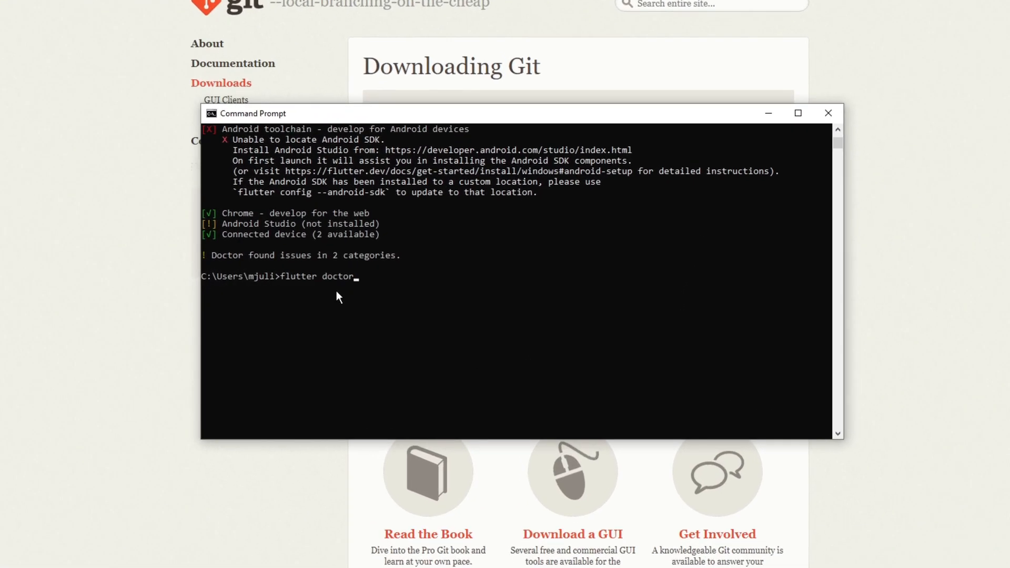
{"action": "key", "text": "Return"}
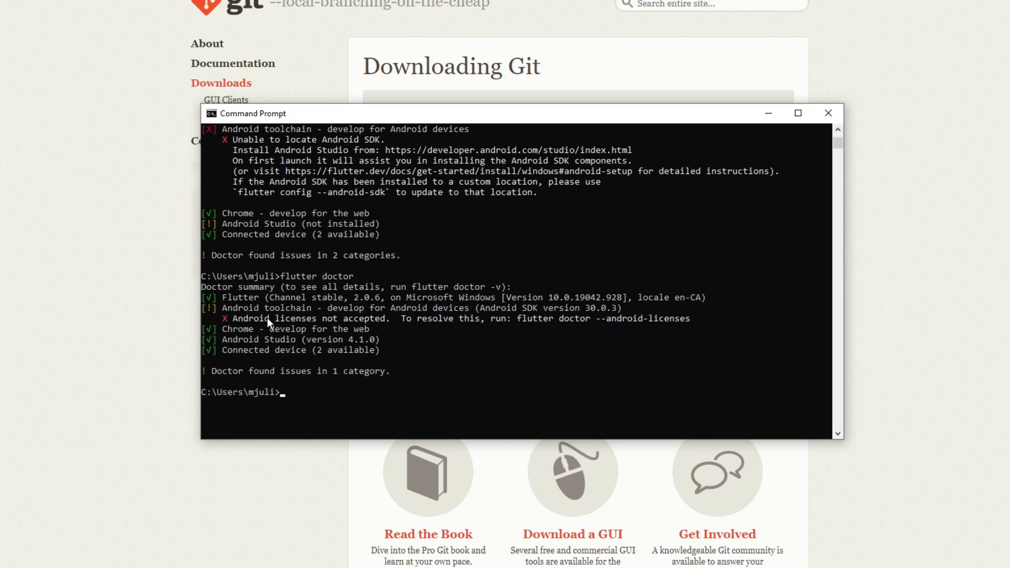
{"action": "left_click_drag", "start_coordinate": [214, 320], "coordinate": [324, 323]}
{"action": "left_click_drag", "start_coordinate": [394, 326], "coordinate": [689, 318]}
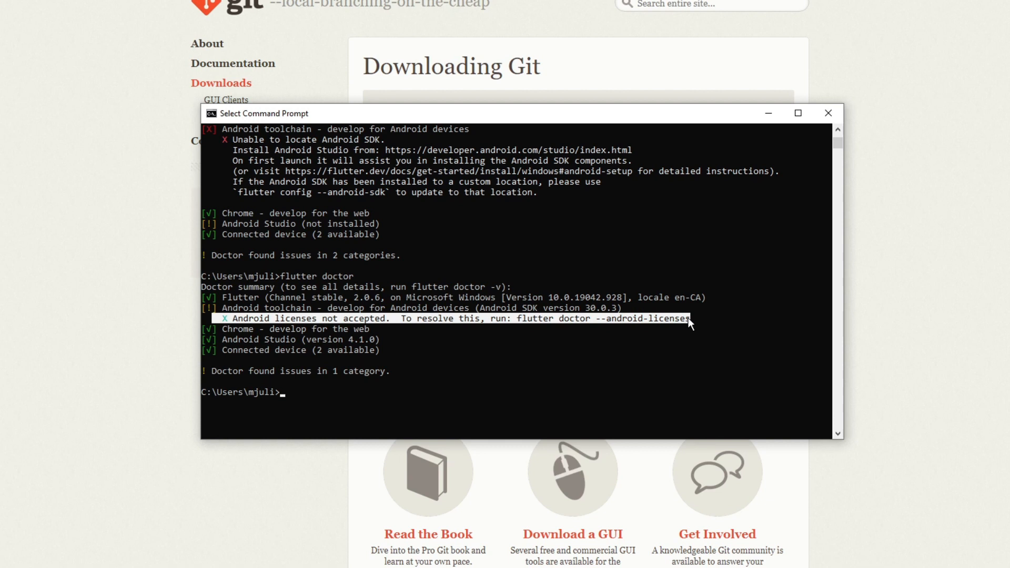
{"action": "left_click", "coordinate": [688, 318]}
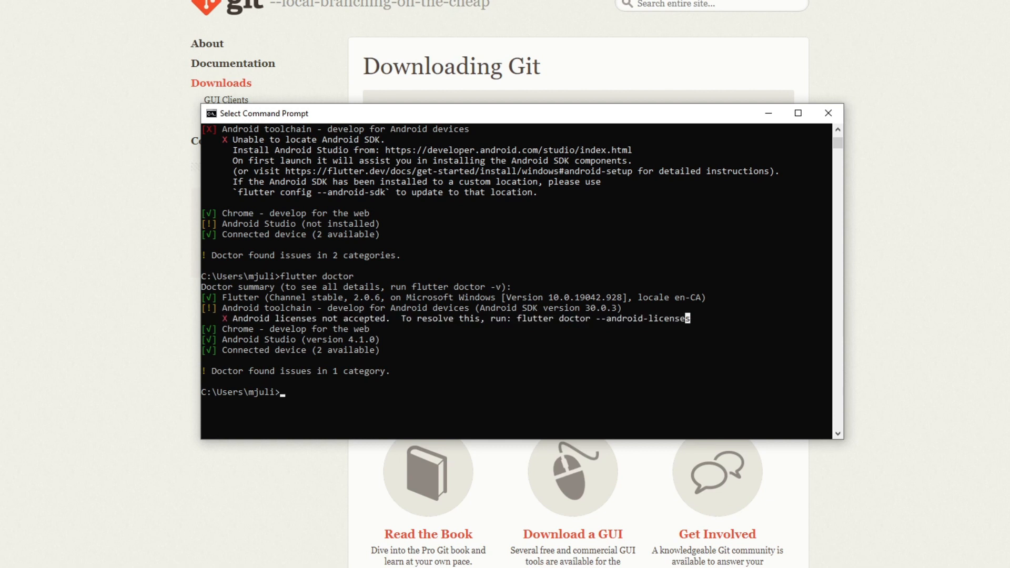
Copy the suggested command from the doctor report and run flutter doctor --android-licenses in Command Prompt.
{"action": "key", "text": "Escape"}
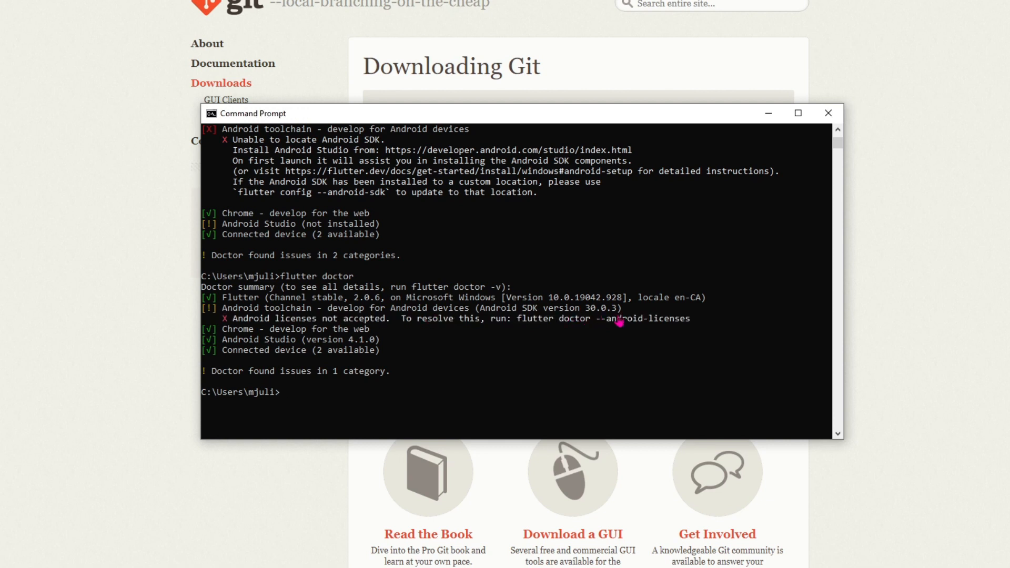
{"action": "right_click", "coordinate": [291, 396]}
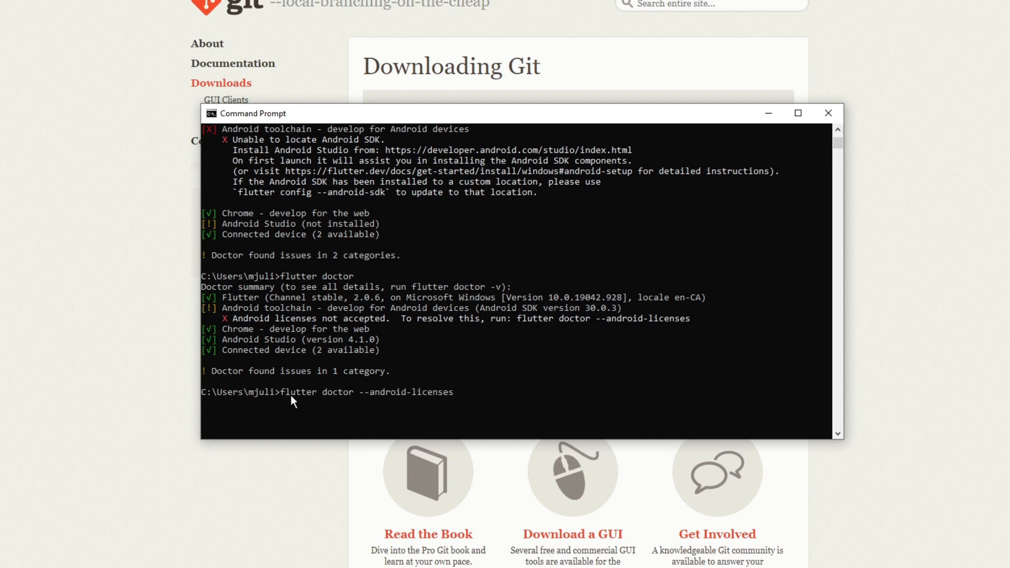
{"action": "key", "text": "Return"}
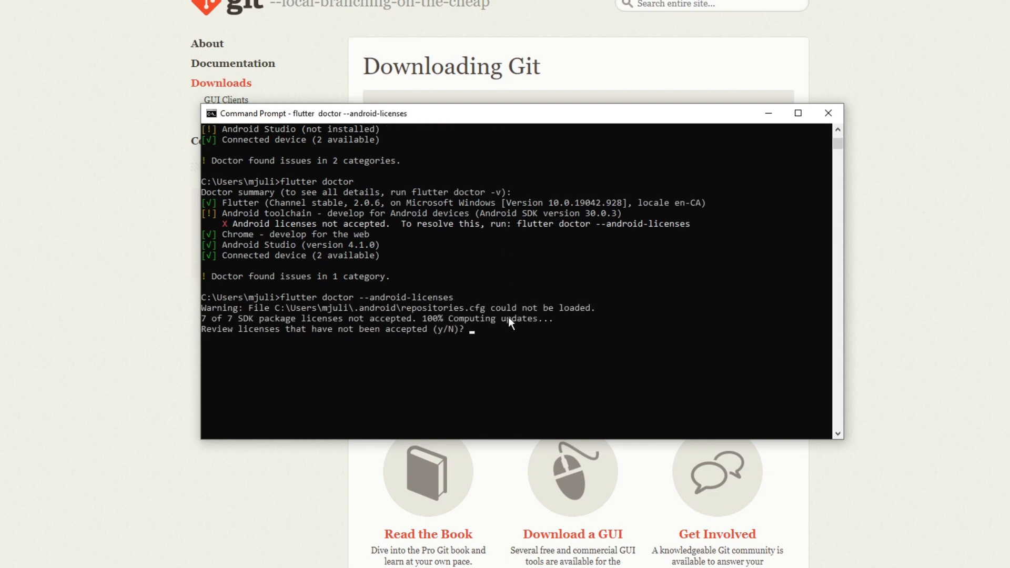
Agree to review the unaccepted Android SDK package licenses and accept every one with y.
{"action": "type", "text": "y"}
{"action": "key", "text": "Return"}
{"action": "type", "text": "y"}
{"action": "key", "text": "Return"}
{"action": "type", "text": "y"}
{"action": "key", "text": "Return"}
{"action": "type", "text": "y"}
{"action": "key", "text": "Return"}
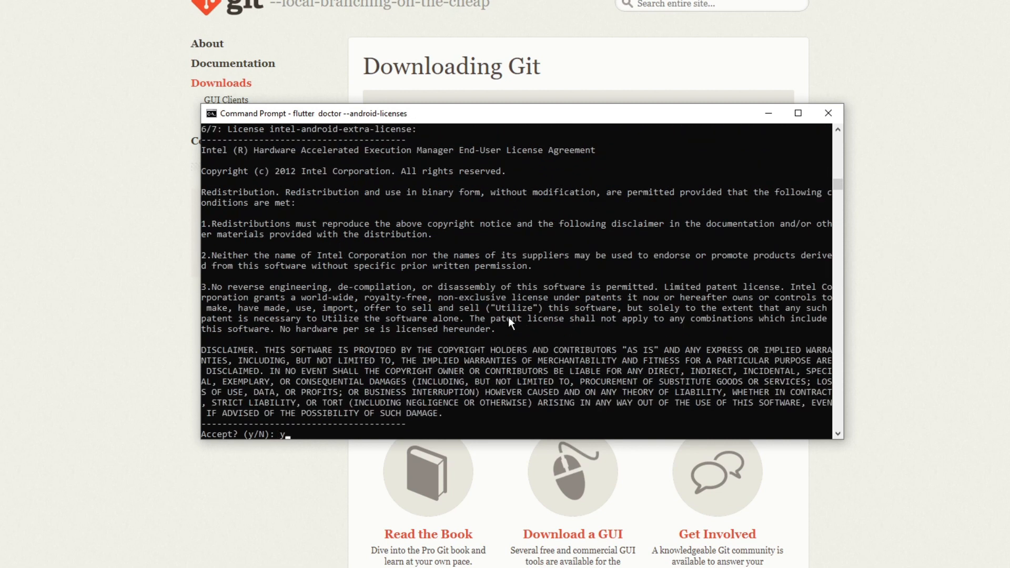
{"action": "type", "text": "y"}
{"action": "key", "text": "Return"}
{"action": "type", "text": "y"}
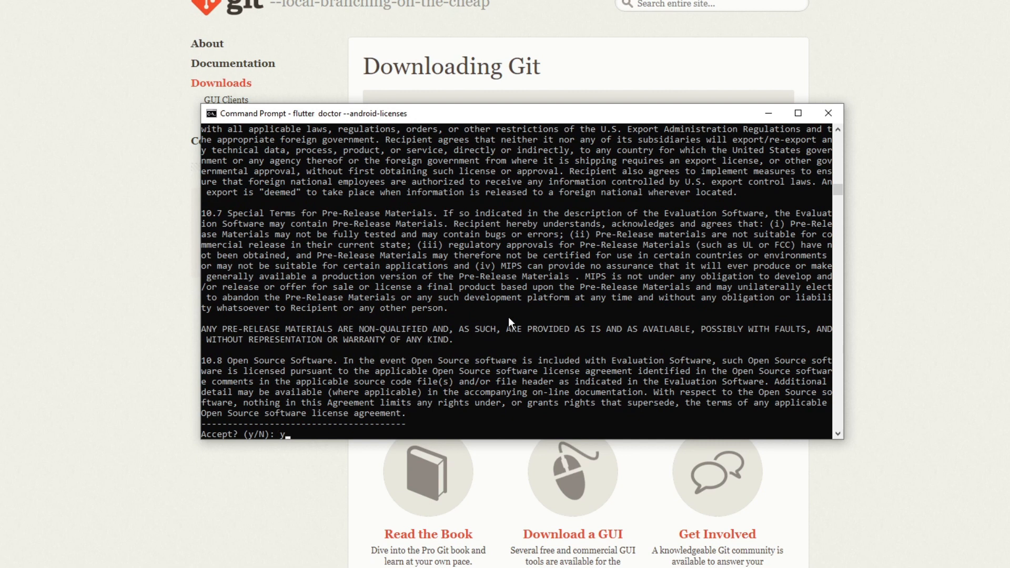
{"action": "key", "text": "Return"}
Run flutter doctor again, enlarge the Command Prompt window and highlight the report's closing line.
{"action": "key", "text": "Up"}
{"action": "key", "text": "Up"}
{"action": "key", "text": "Up"}
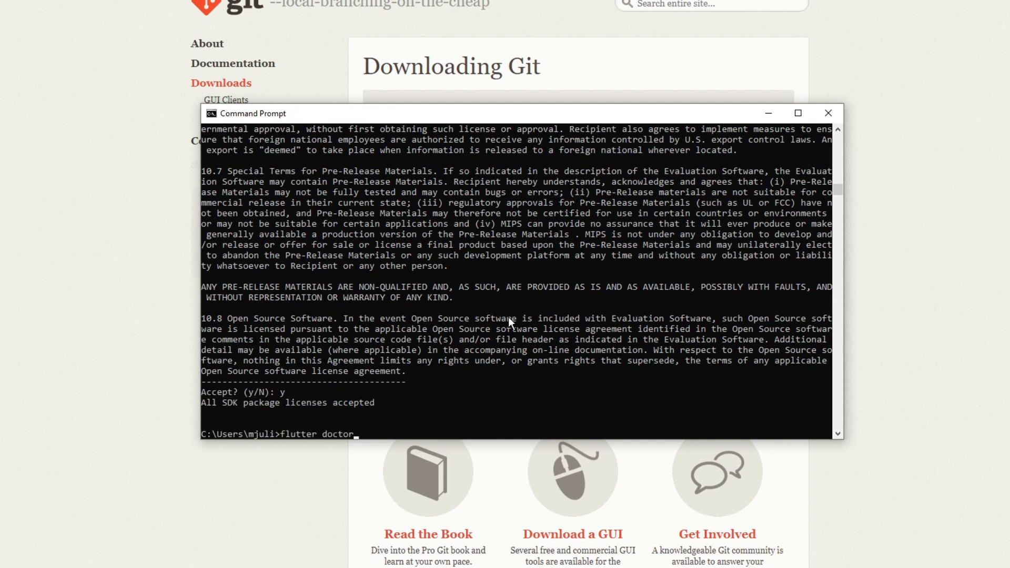
{"action": "key", "text": "Return"}
{"action": "left_click_drag", "start_coordinate": [838, 439], "coordinate": [910, 564]}
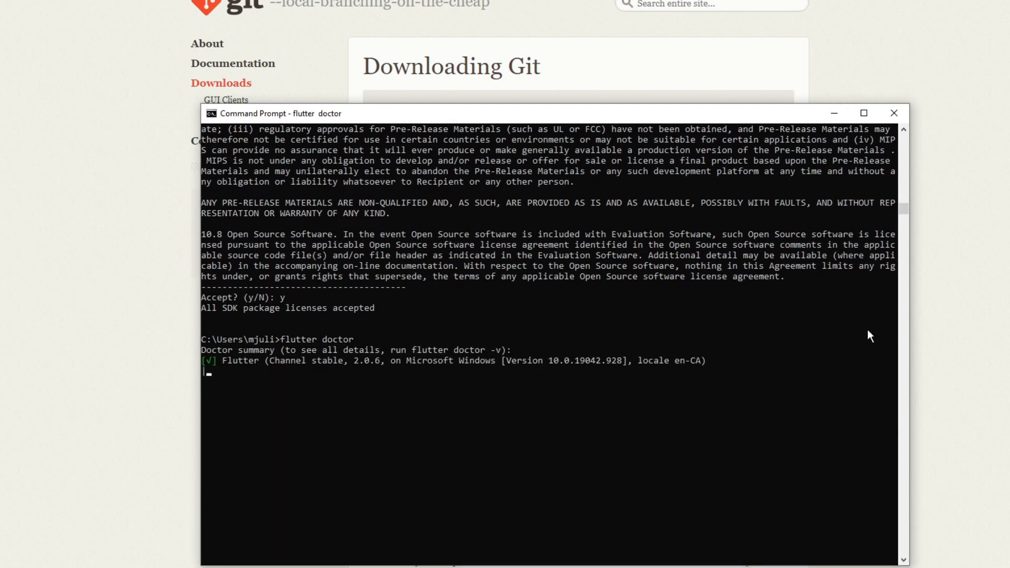
{"action": "left_click_drag", "start_coordinate": [306, 361], "coordinate": [208, 365]}
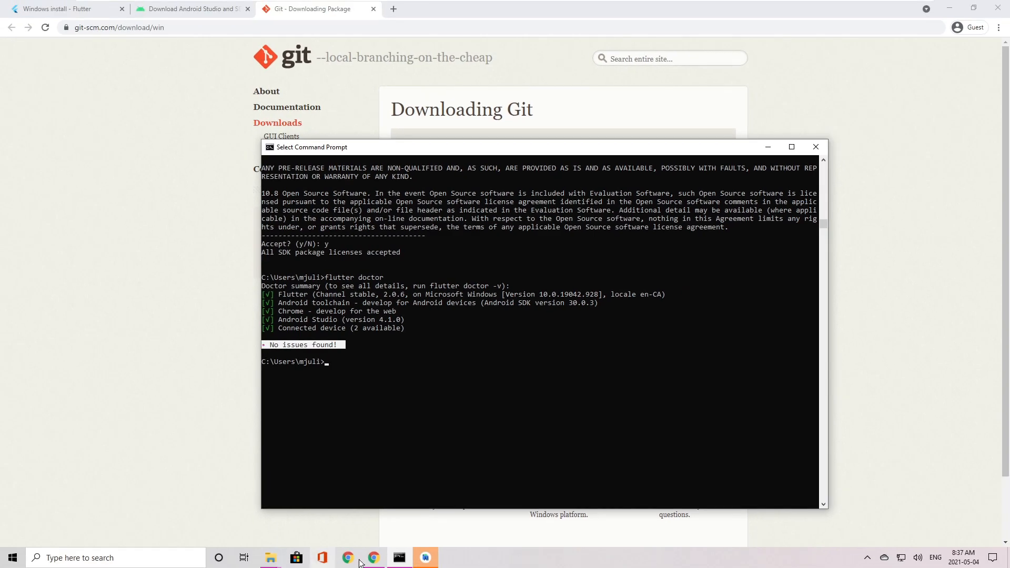
Switch to Android Studio, maximize its window and hide the What's New assistant.
{"action": "left_click", "coordinate": [426, 558]}
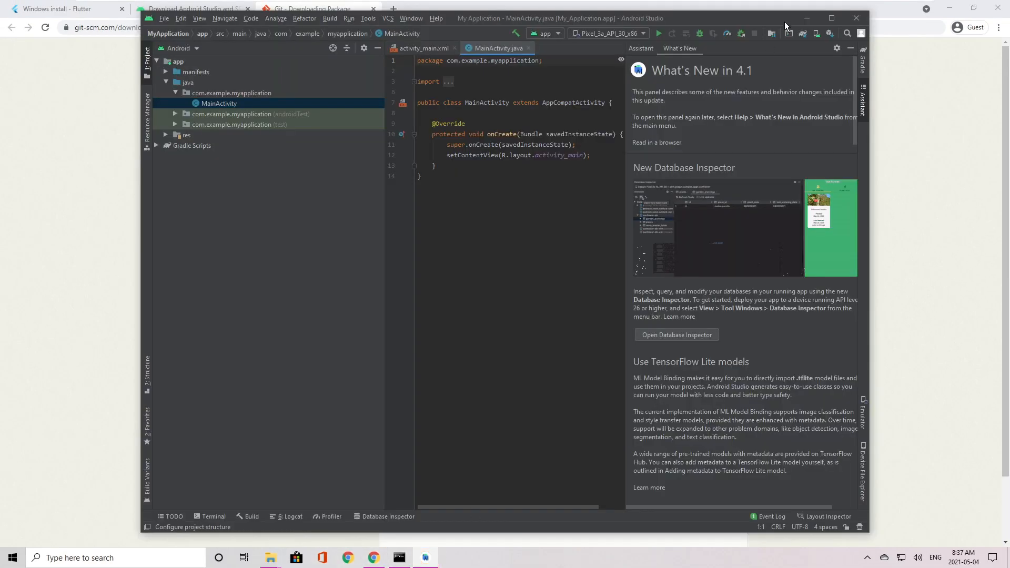
{"action": "left_click", "coordinate": [835, 18]}
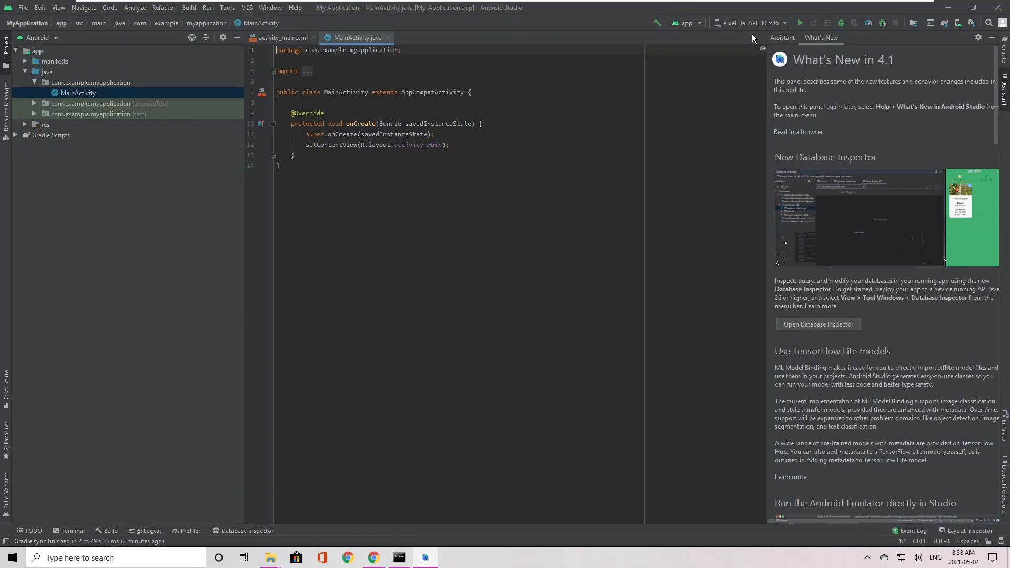
{"action": "left_click", "coordinate": [992, 37]}
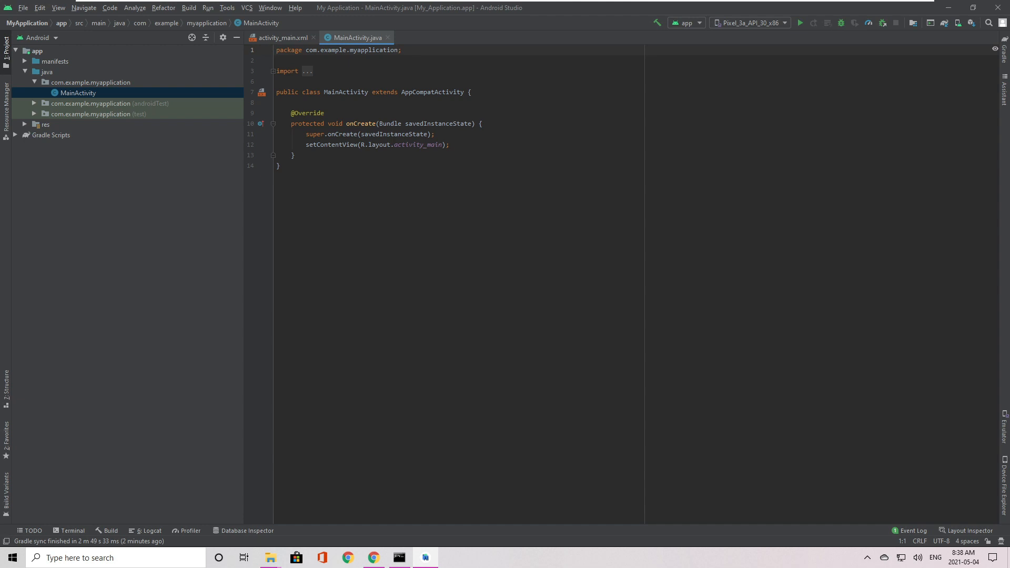